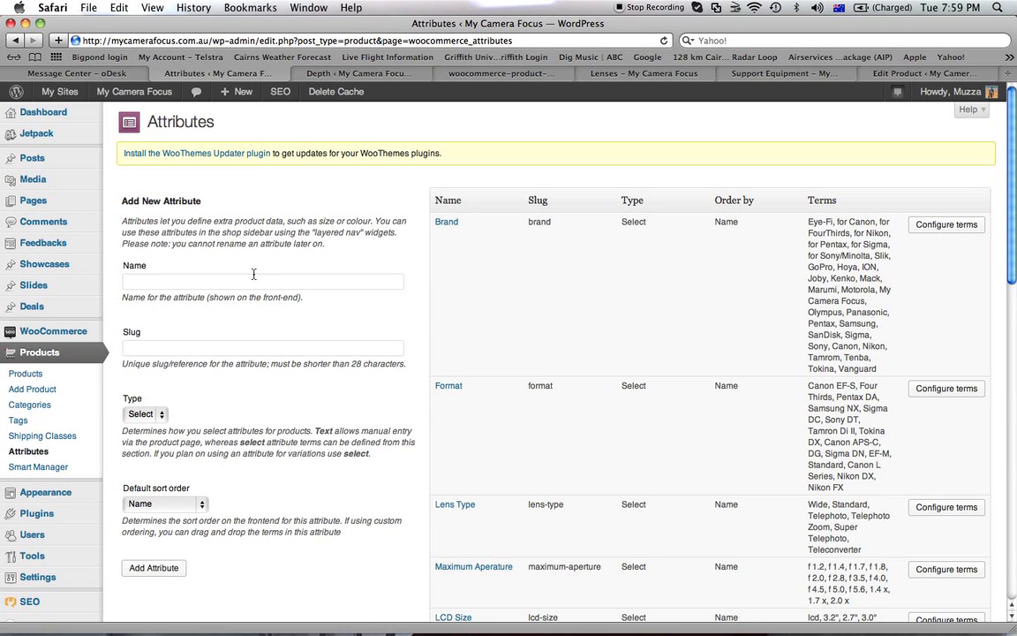
Fill in the new attribute form with the name Brand, keeping type Select and default sort order Name.
left_click(150, 282)
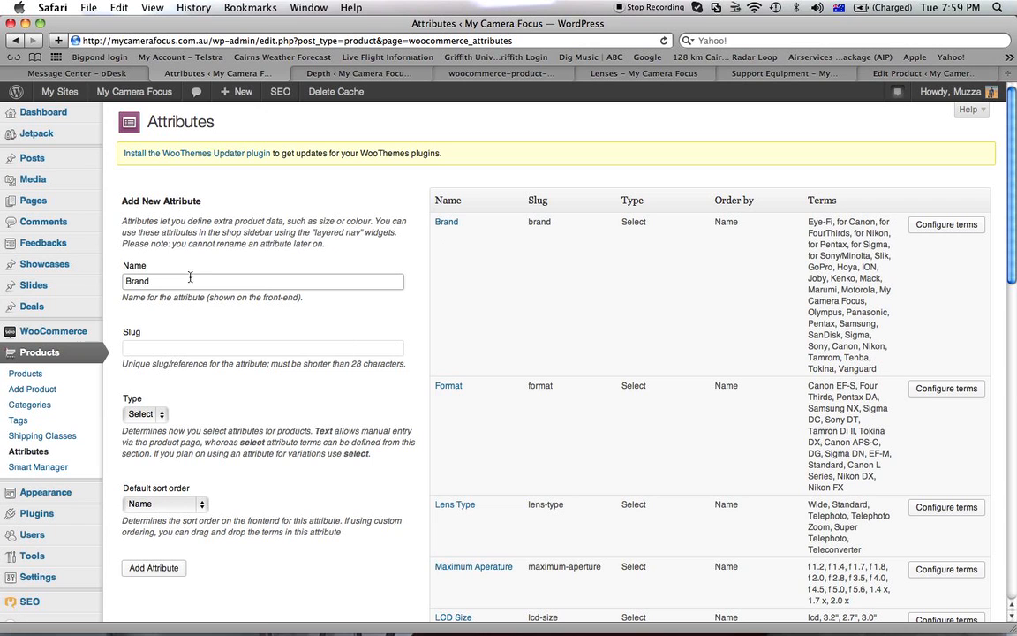
left_click(143, 414)
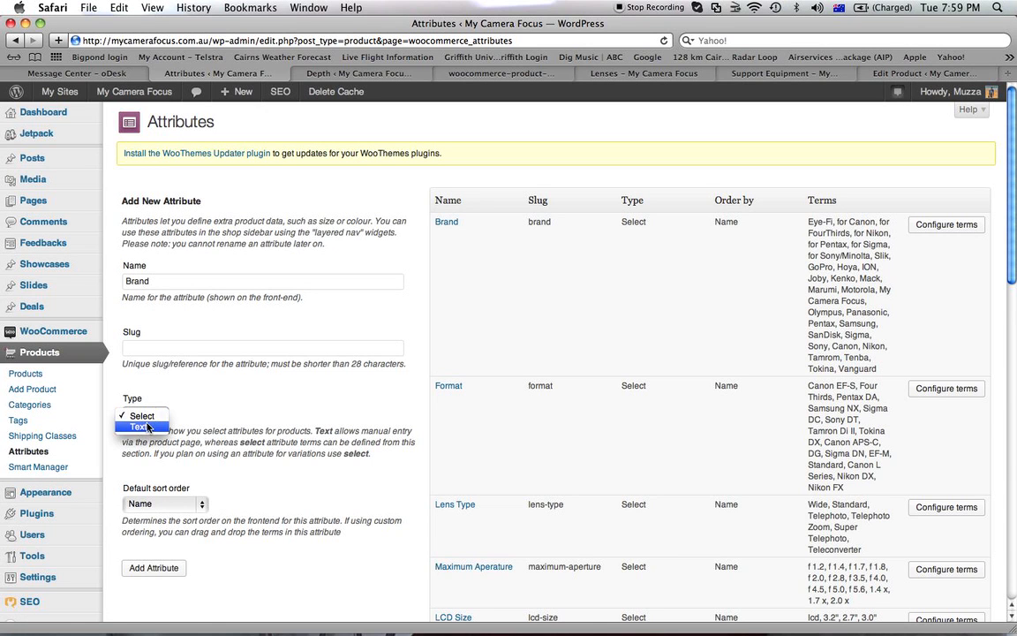
left_click(193, 420)
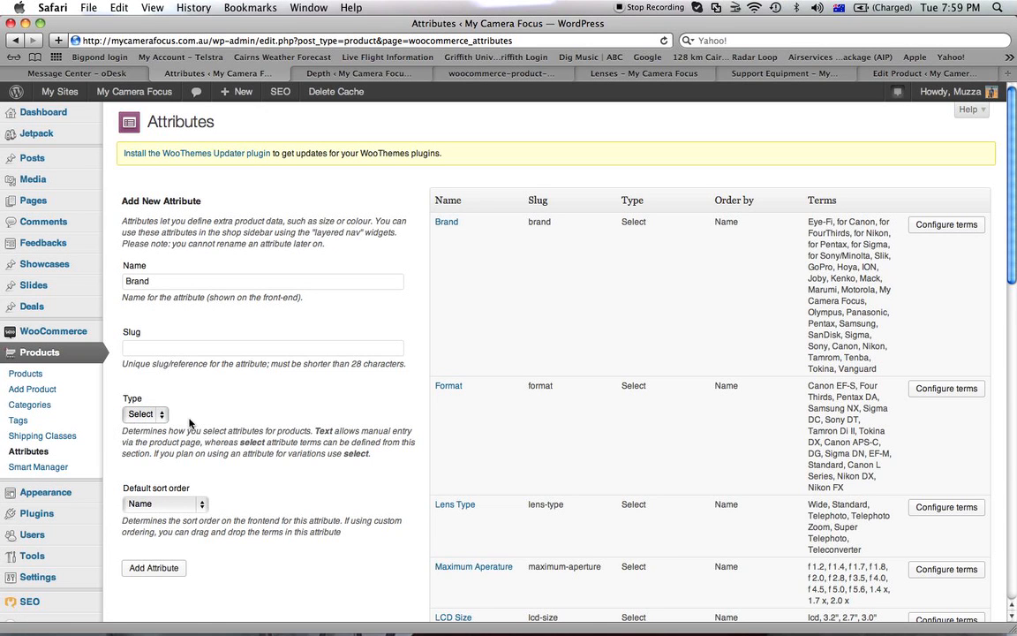
left_click(184, 503)
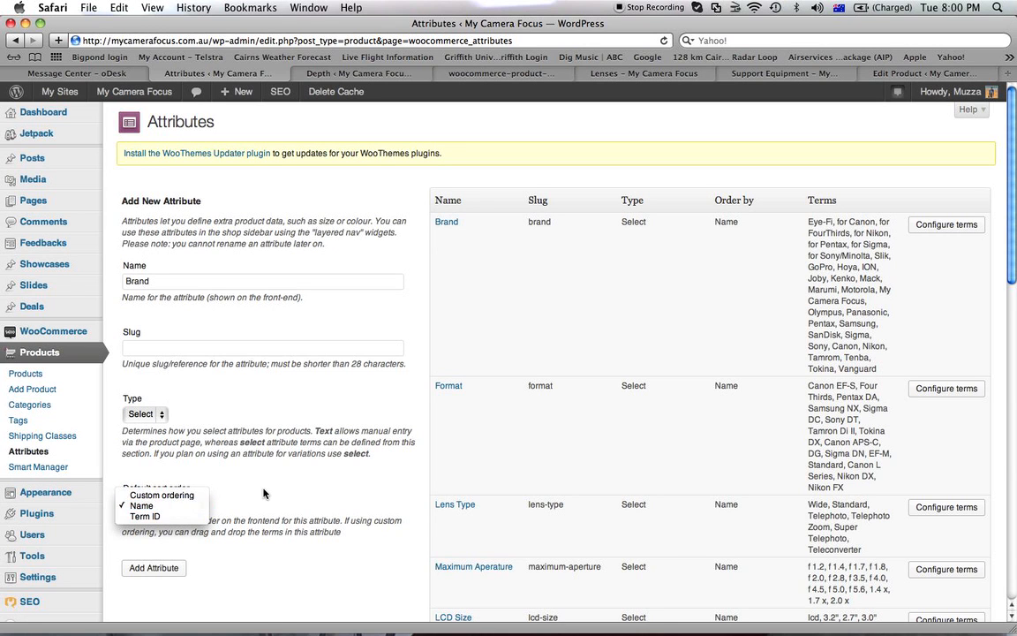
left_click(165, 507)
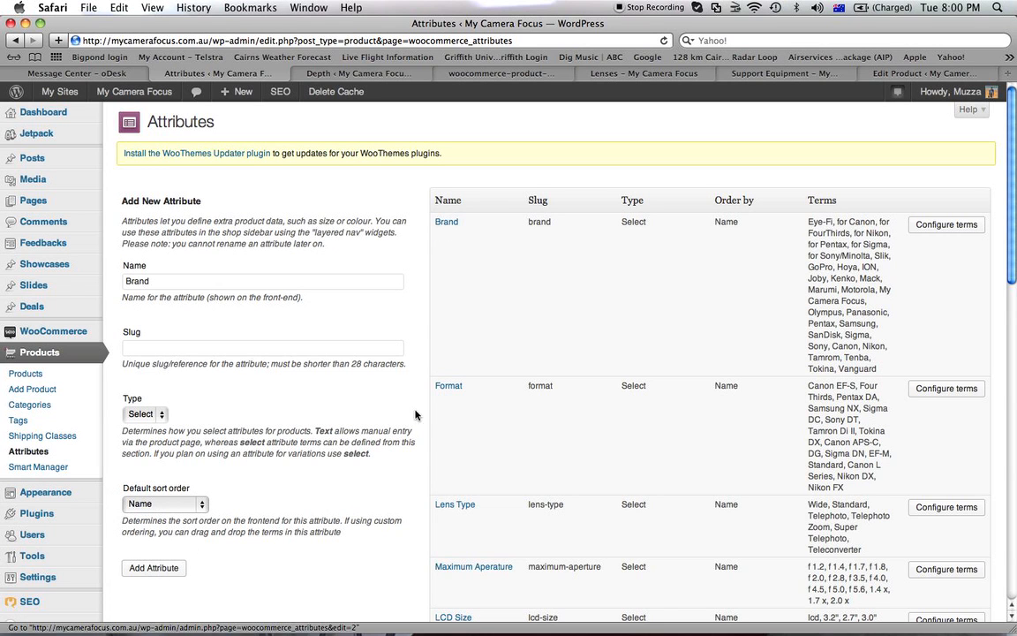
Review the existing product attributes through to Series, examining the terms defined for Depth.
scroll(432, 484, "down", 10)
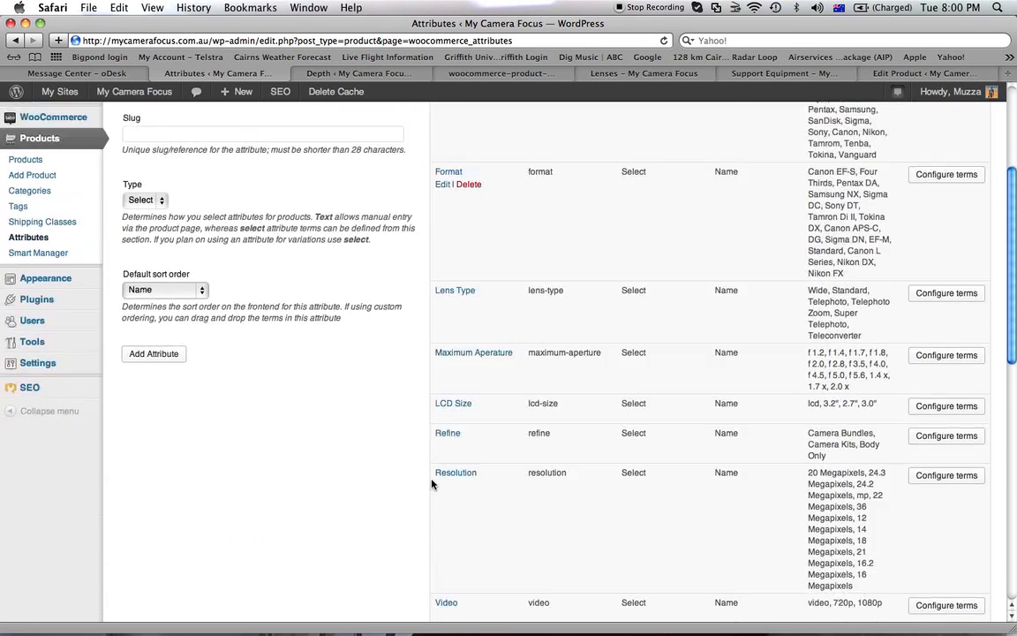
scroll(432, 484, "down", 4)
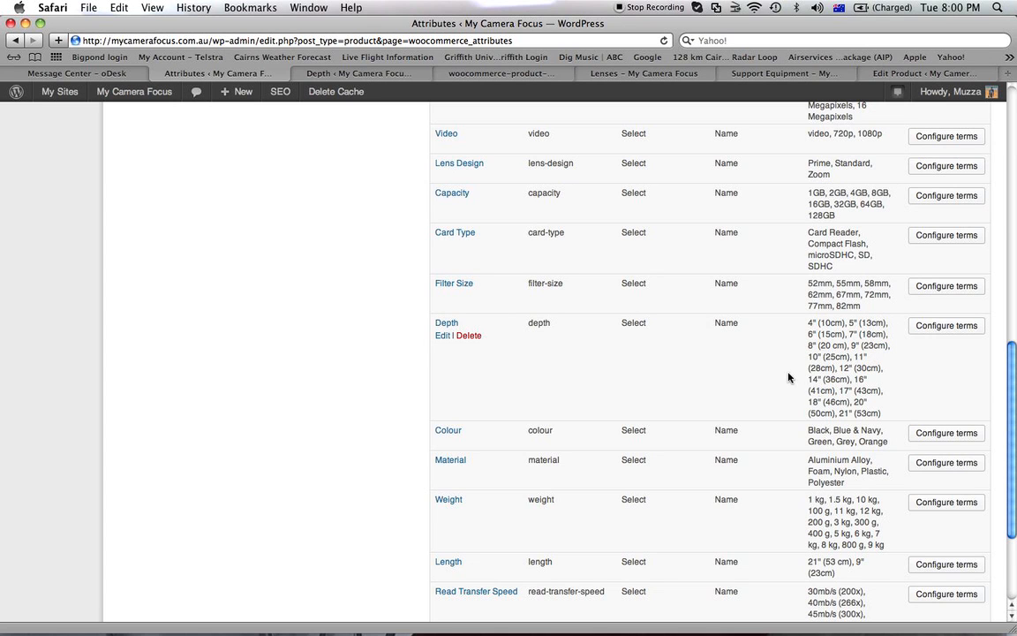
left_click_drag(879, 413, 805, 323)
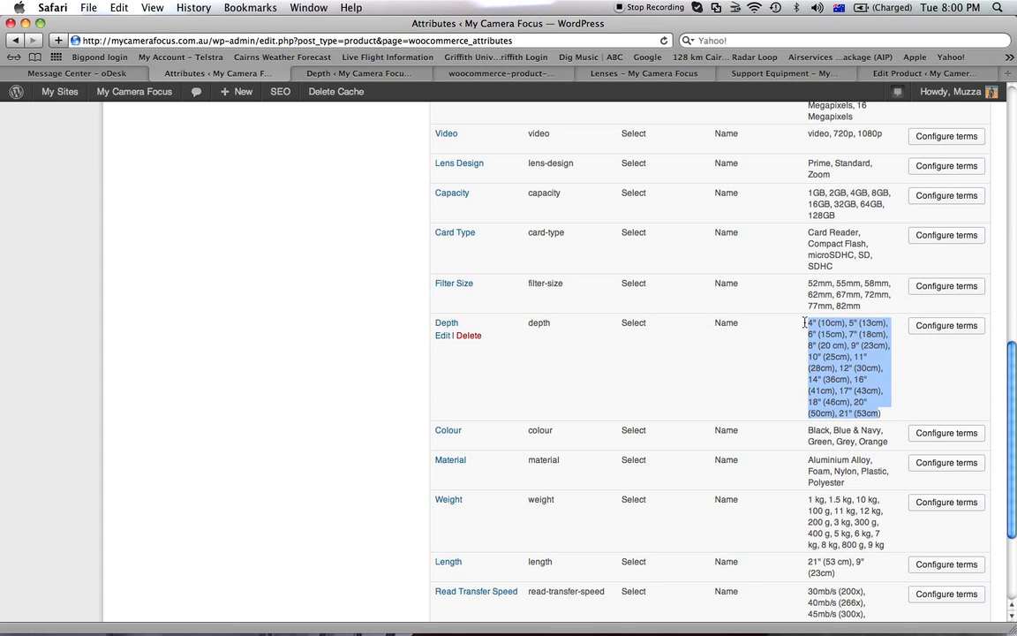
scroll(817, 382, "up", 2)
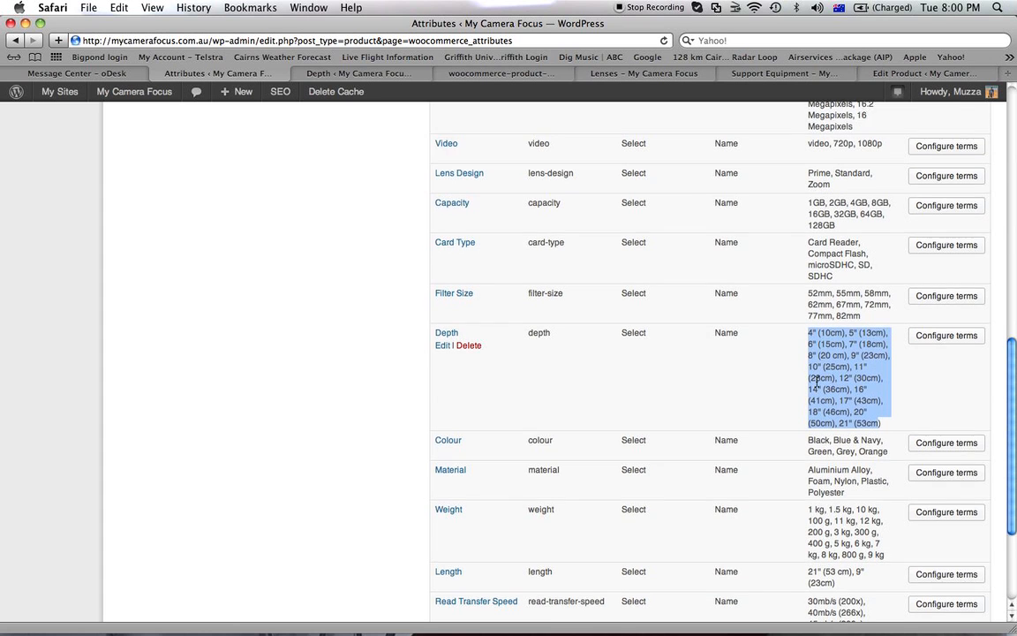
scroll(816, 382, "down", 4)
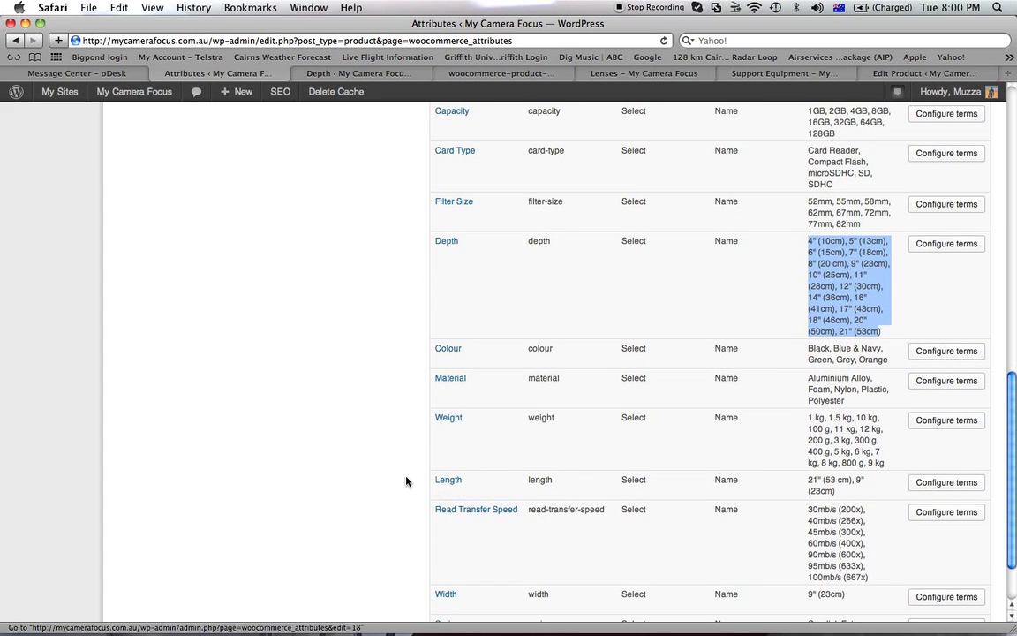
scroll(441, 488, "down", 4)
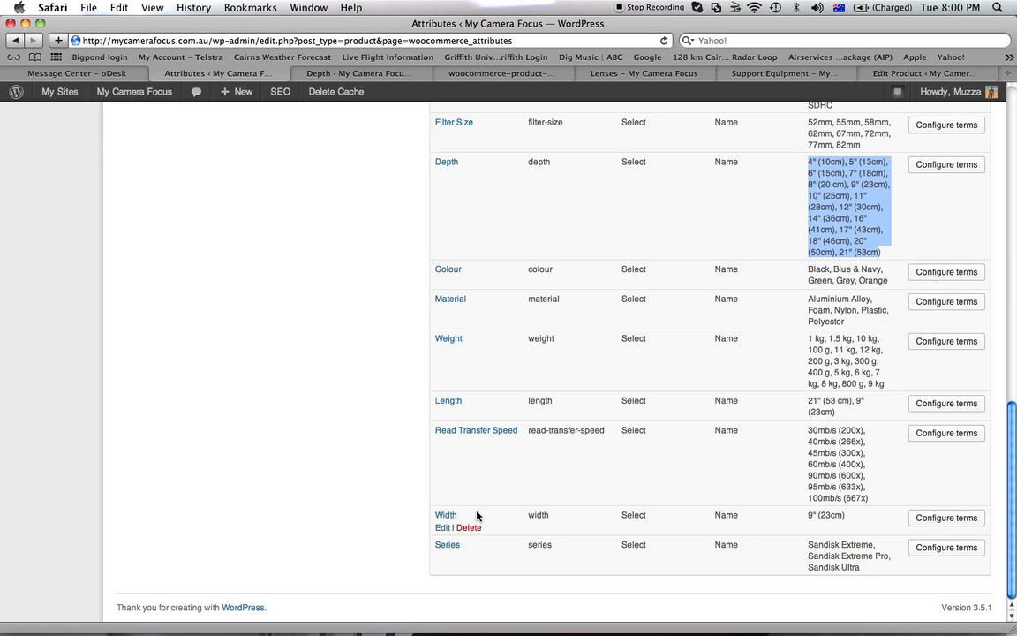
scroll(447, 234, "up", 2)
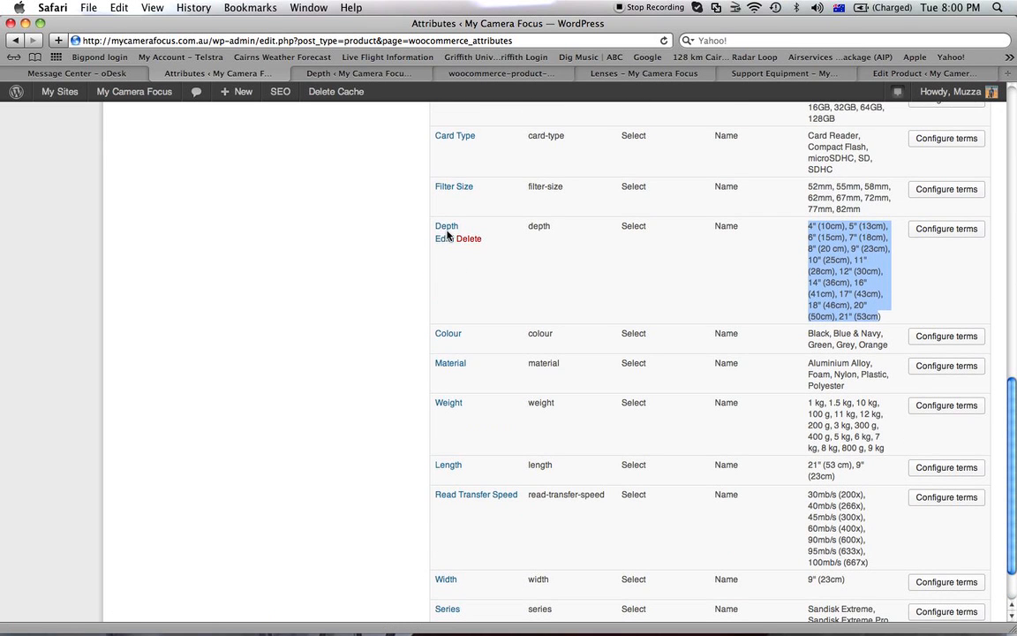
scroll(476, 527, "down", 2)
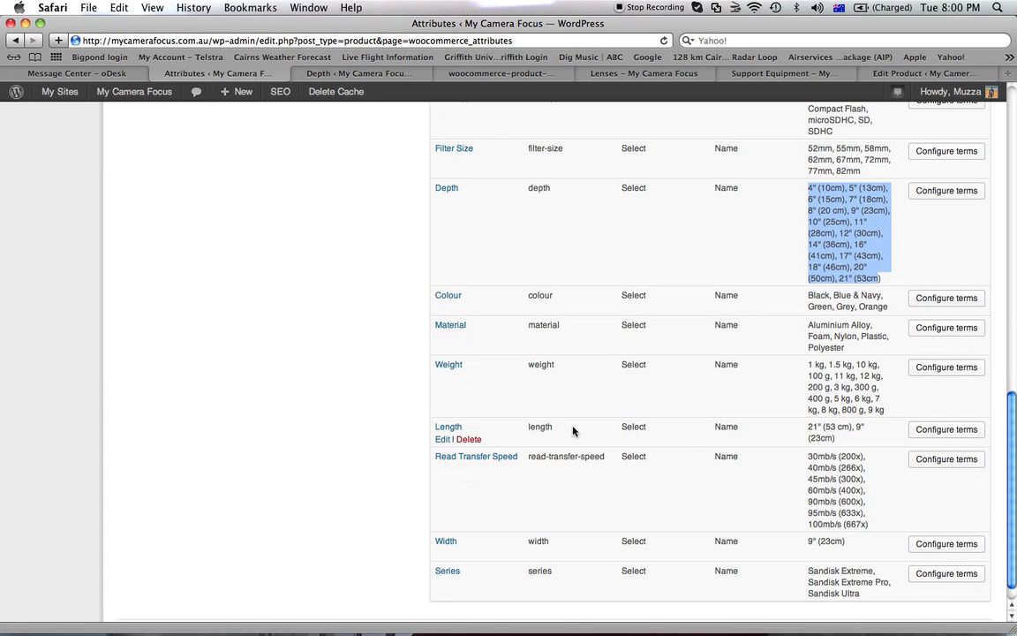
Compare the terms defined for the Length attribute with those defined for Depth.
left_click(731, 430)
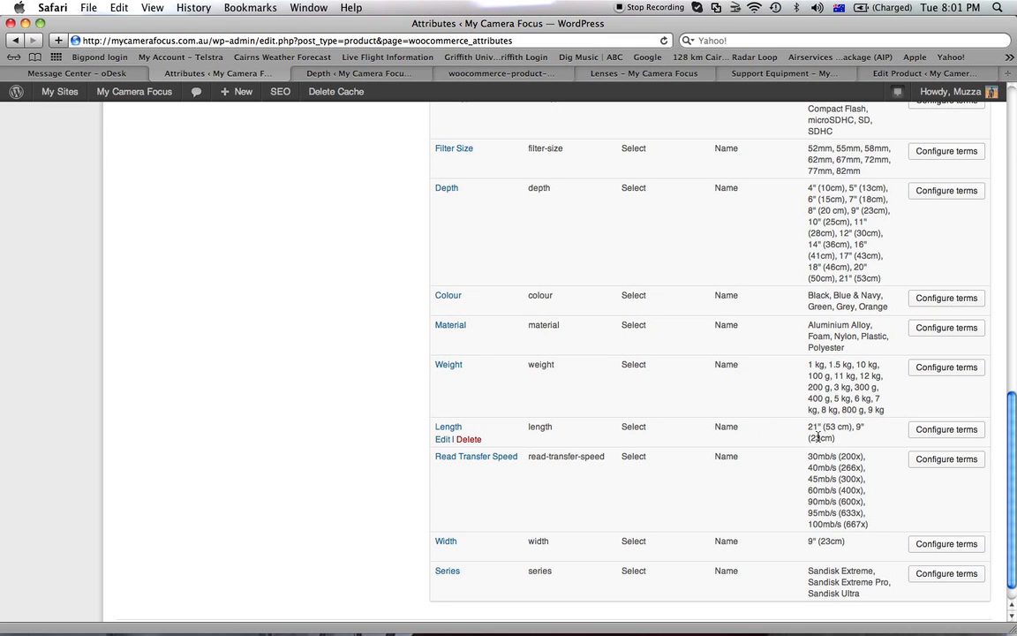
scroll(778, 435, "up", 3)
scroll(778, 435, "down", 5)
scroll(778, 435, "up", 3)
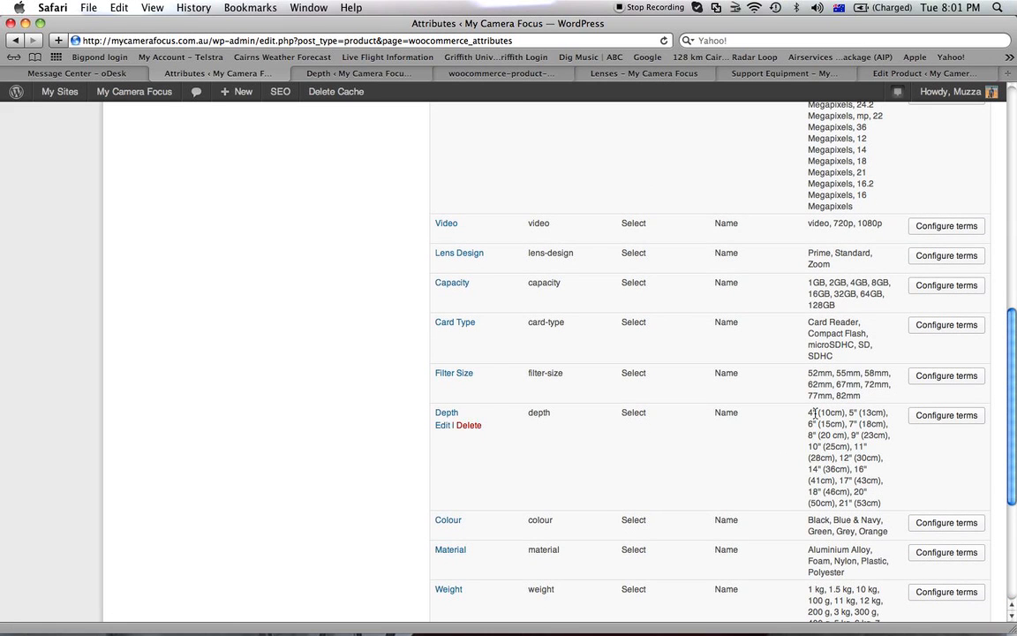
left_click_drag(815, 413, 883, 491)
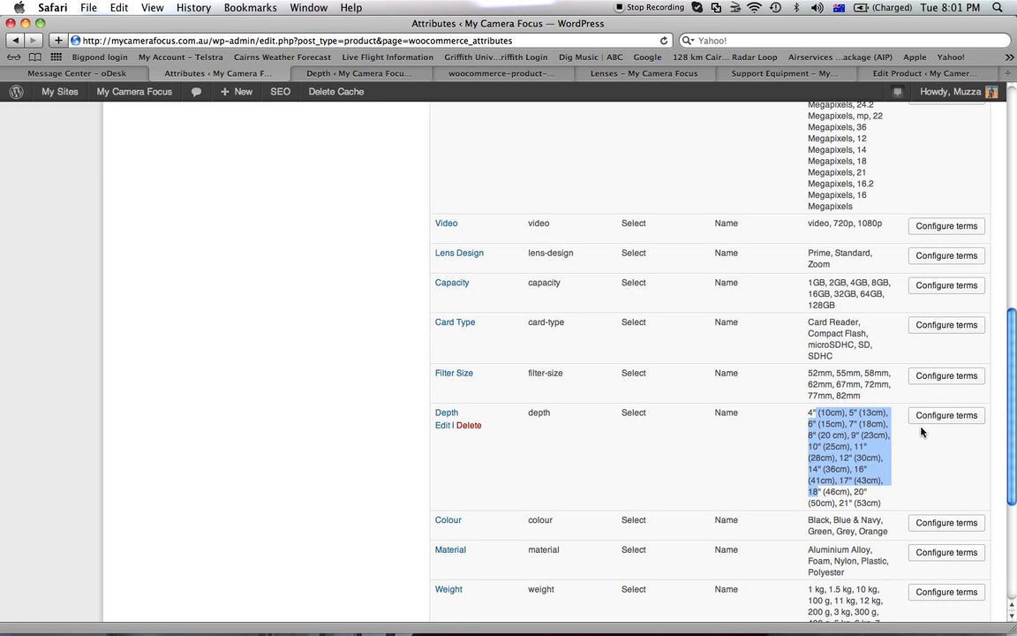
Open the Depth attribute's terms page and examine its add-term form and the full list of depth terms.
left_click(389, 75)
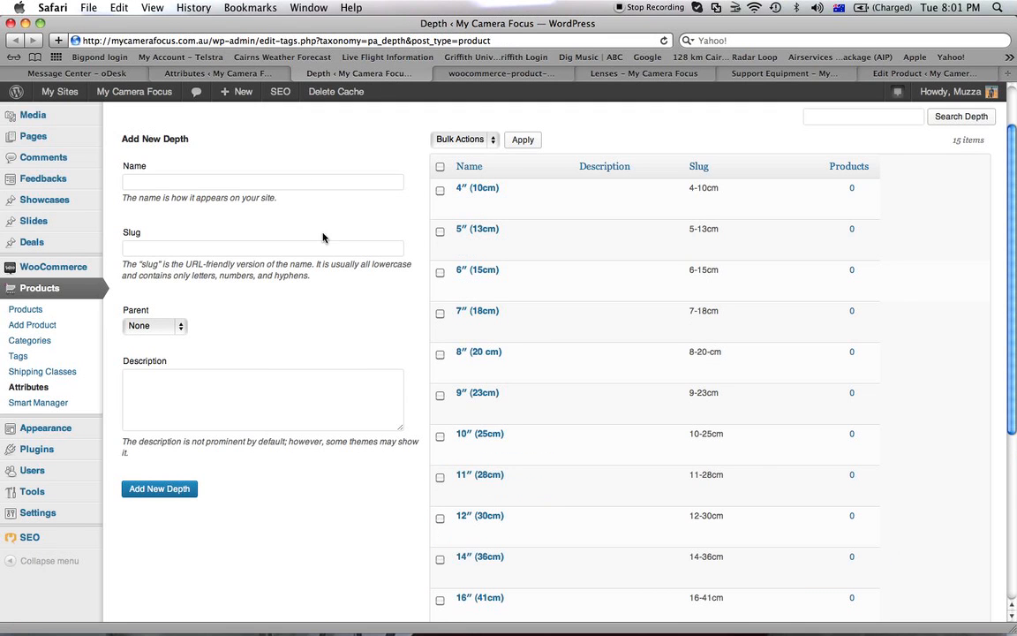
left_click(271, 184)
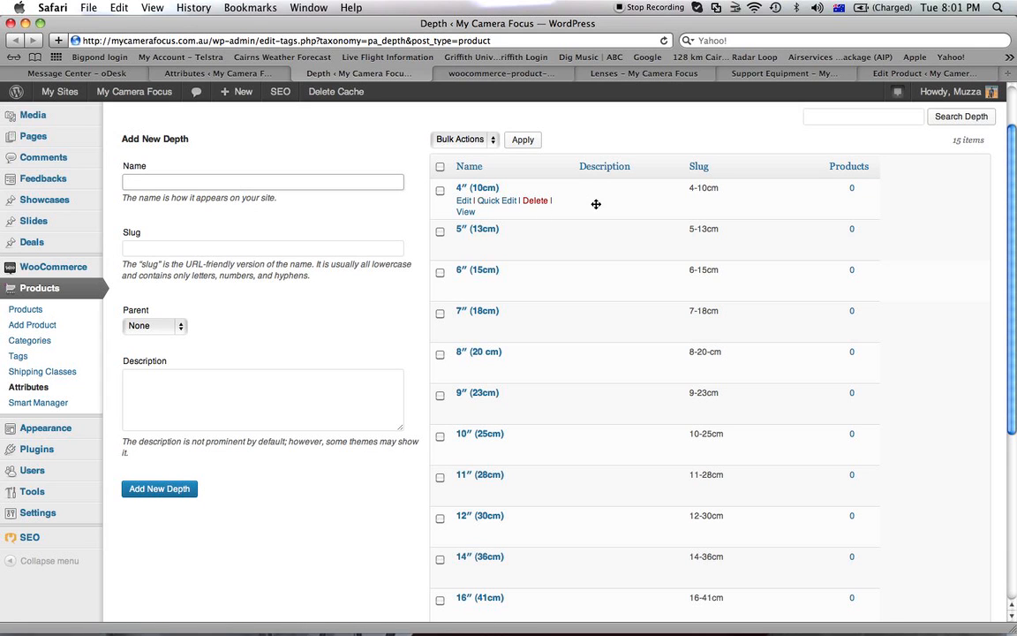
left_click_drag(596, 204, 585, 182)
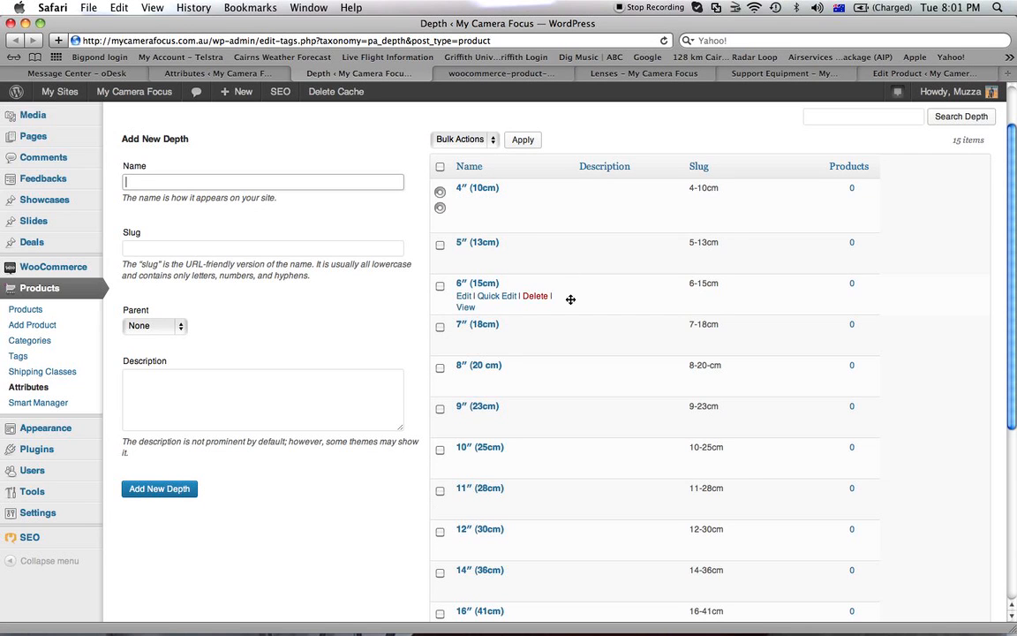
scroll(571, 299, "up", 2)
scroll(571, 300, "down", 10)
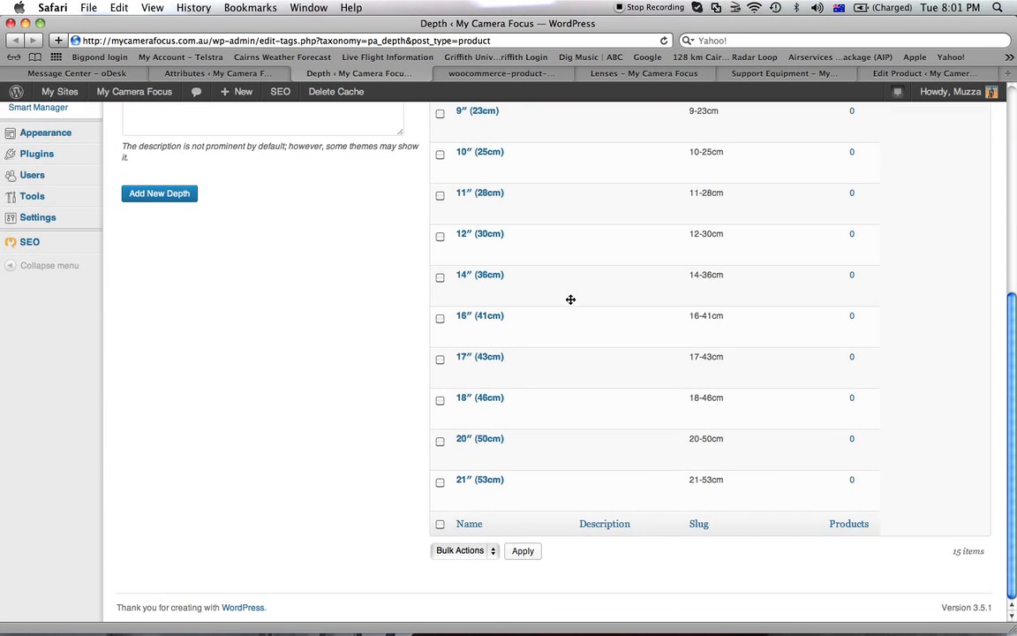
scroll(570, 300, "up", 10)
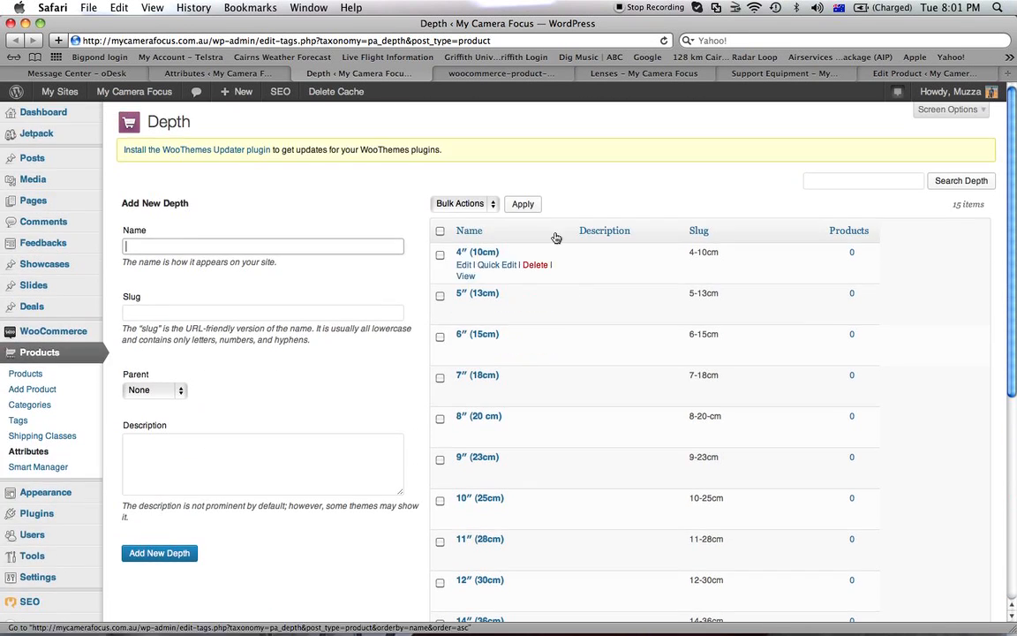
Examine the lens-design and maximum-aperture attribute columns in the woocommerce-product-export Google spreadsheet, checking back against the site's Attributes page.
left_click(501, 73)
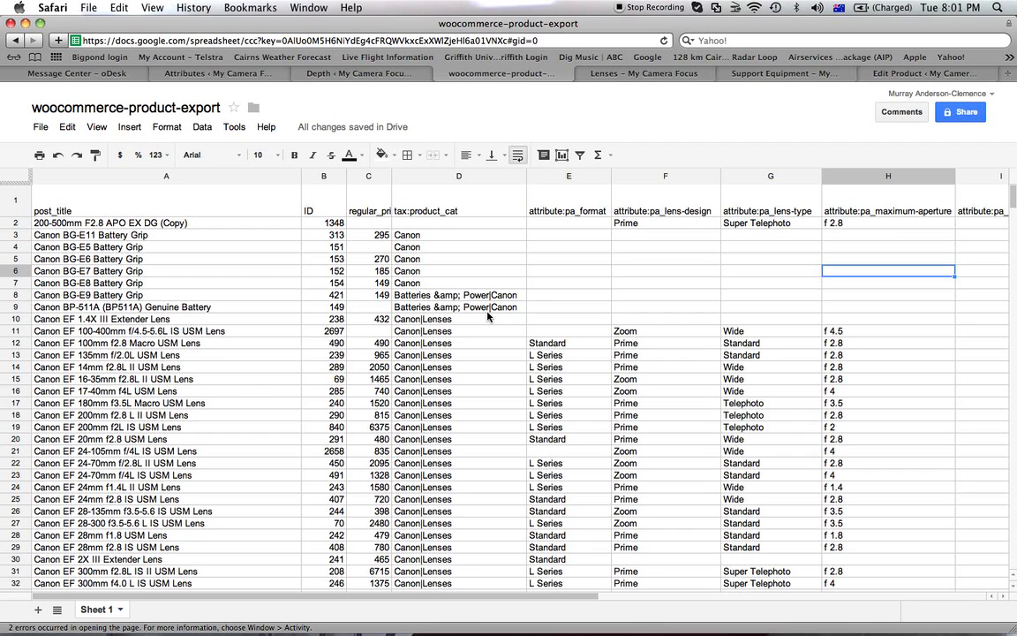
left_click(687, 206)
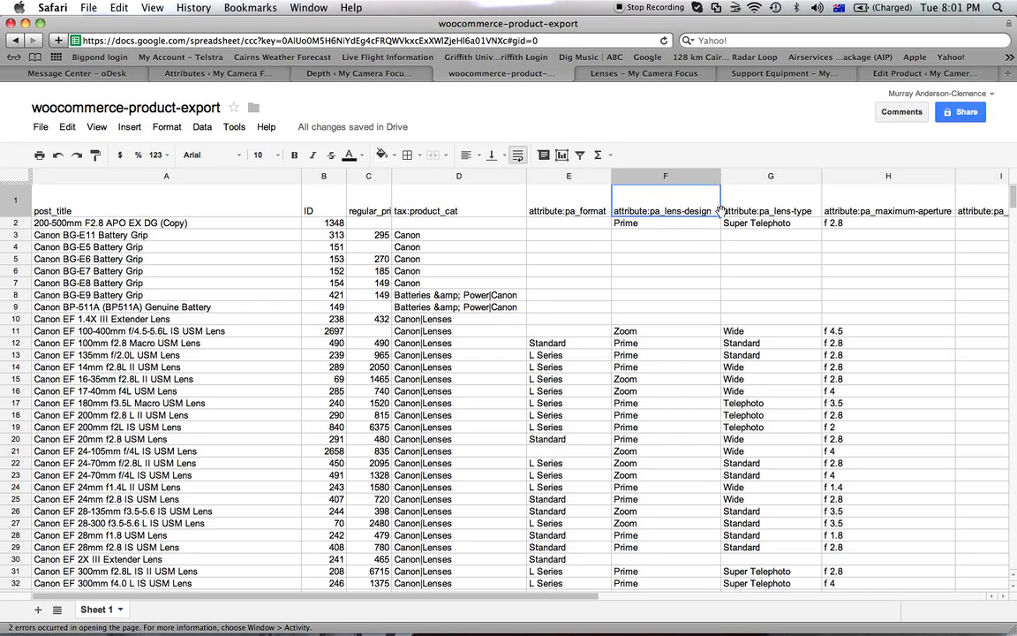
left_click(258, 71)
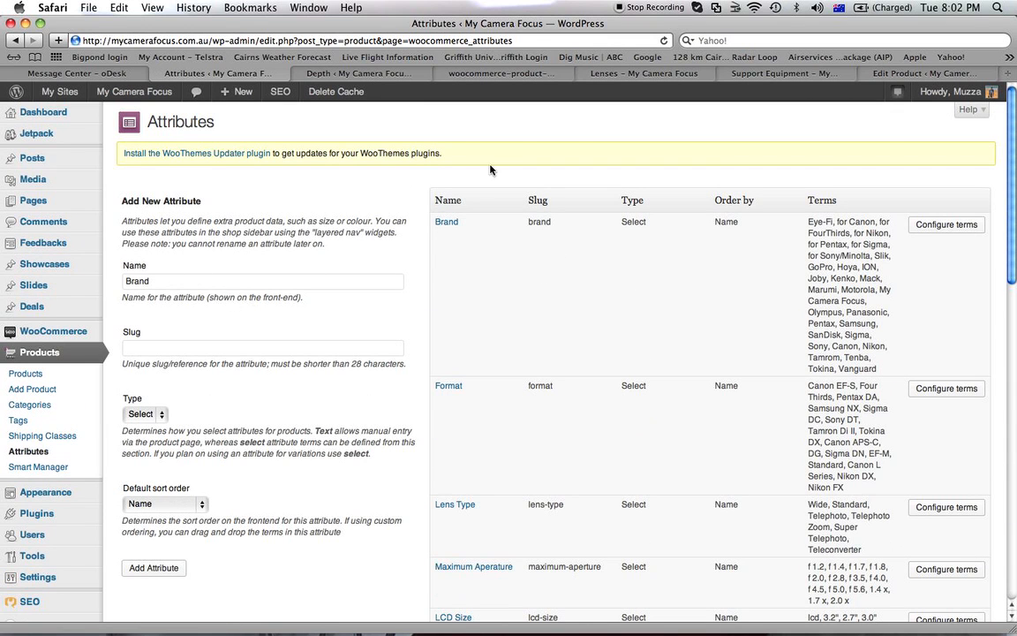
left_click(493, 74)
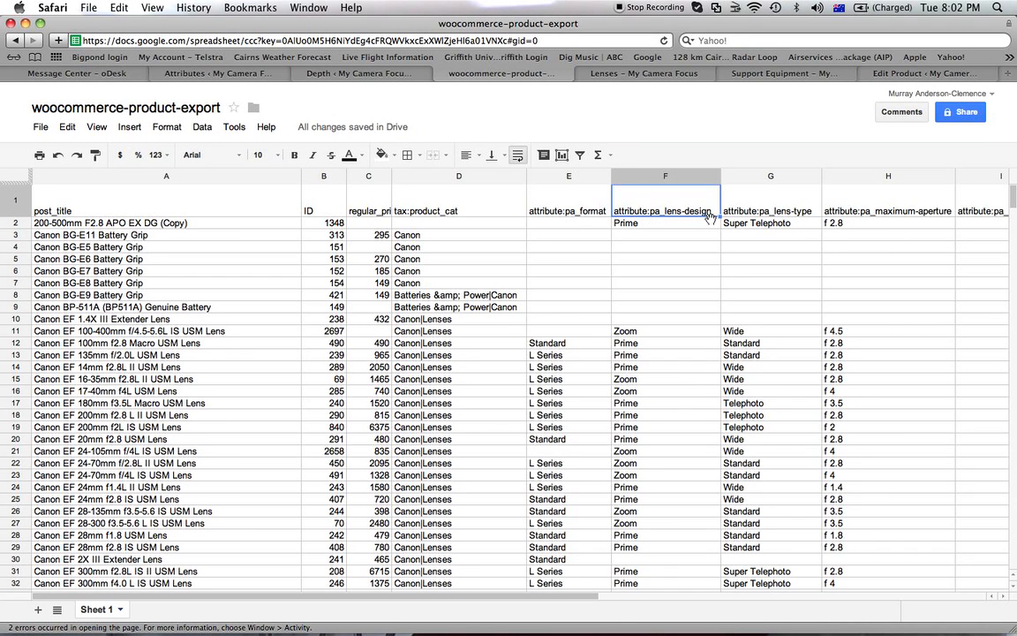
left_click(905, 208)
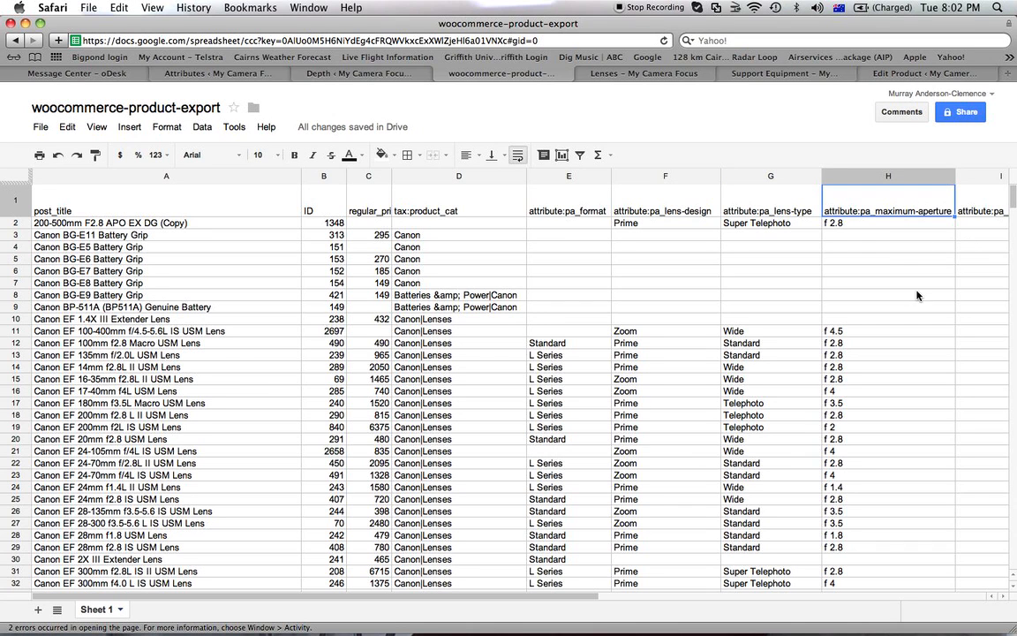
left_click(899, 262)
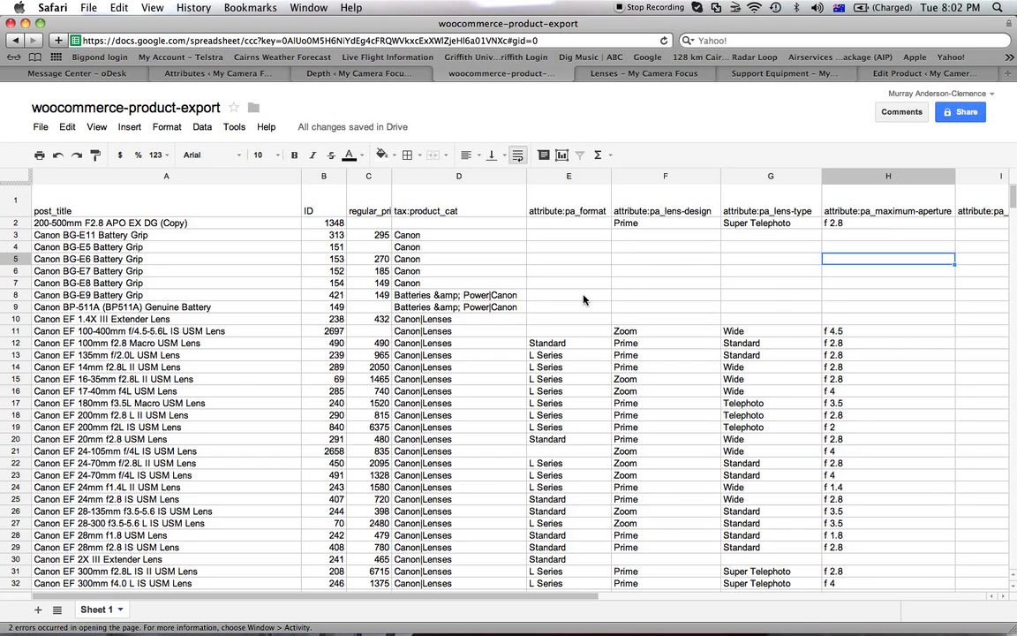
Examine the brand, format, lens-type and maximum-aperture filters on the shop's Lenses category page.
left_click(661, 76)
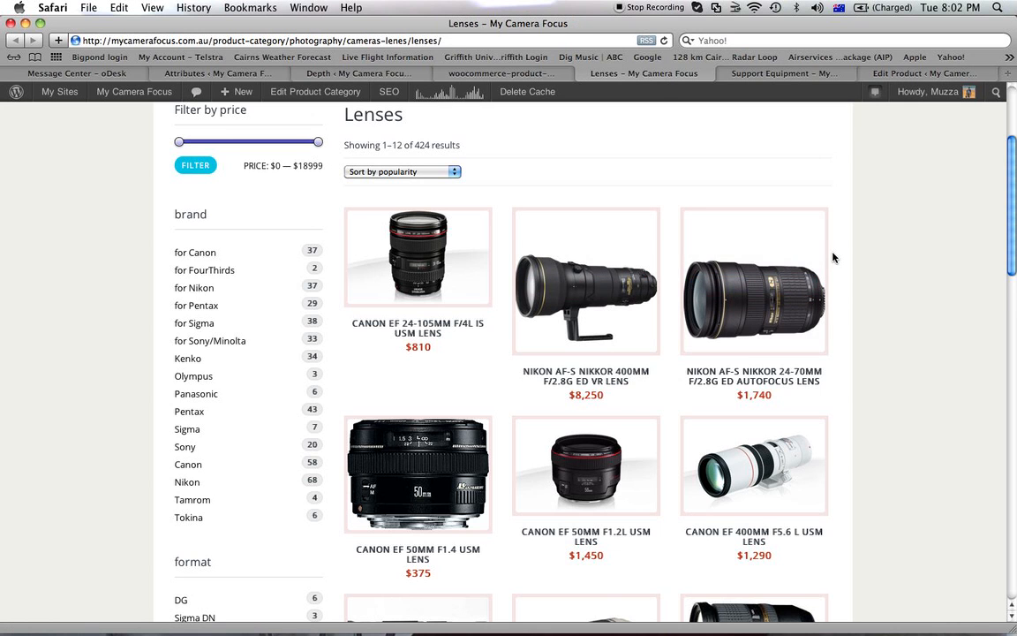
scroll(831, 256, "up", 4)
scroll(831, 256, "down", 10)
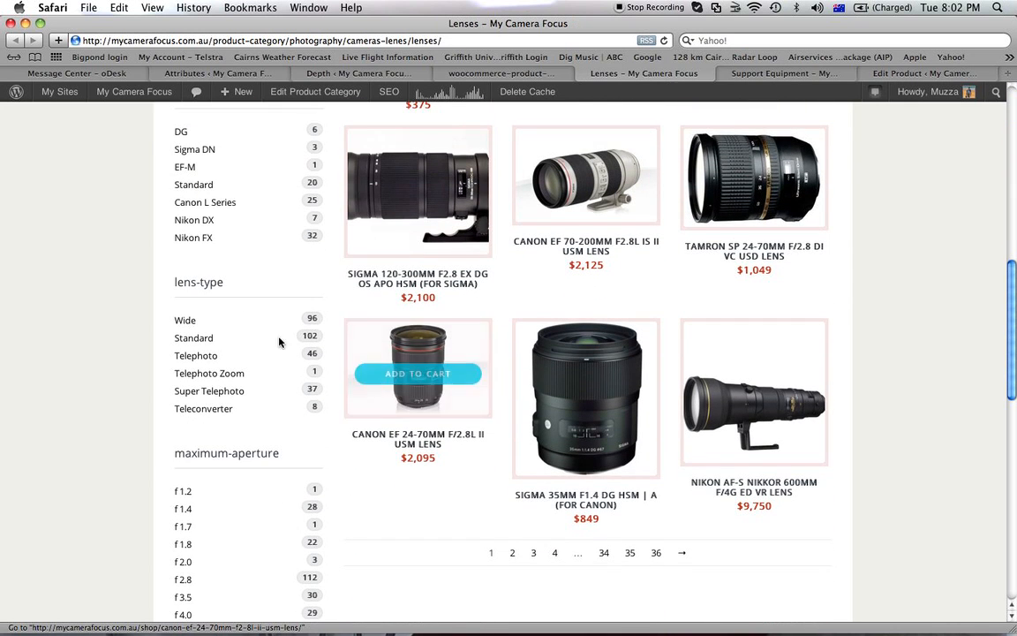
scroll(248, 375, "down", 2)
scroll(248, 374, "down", 6)
scroll(248, 375, "up", 5)
scroll(248, 374, "up", 8)
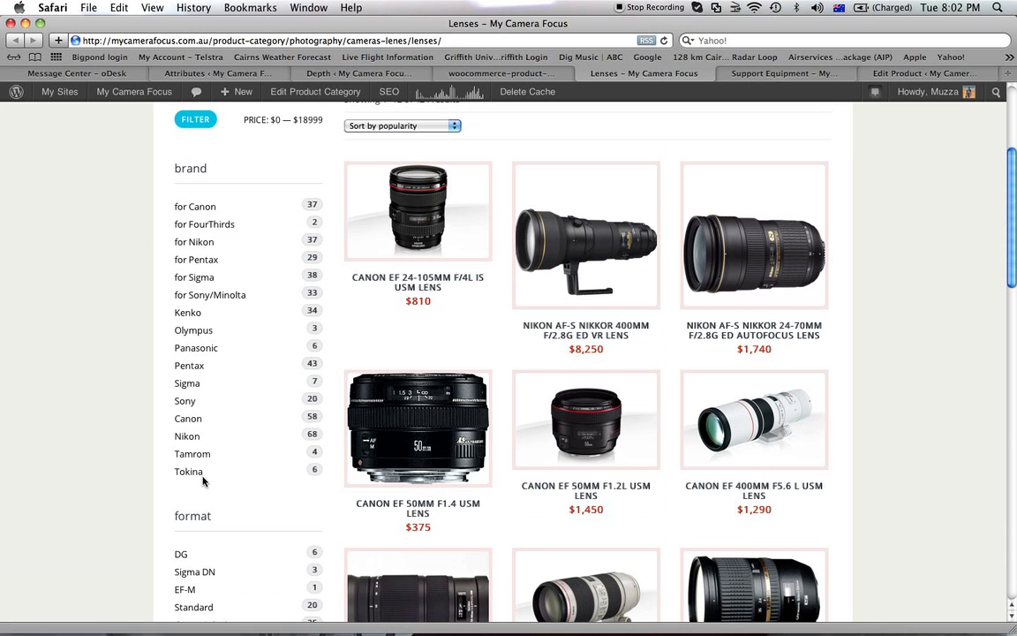
scroll(204, 479, "down", 2)
scroll(203, 480, "down", 1)
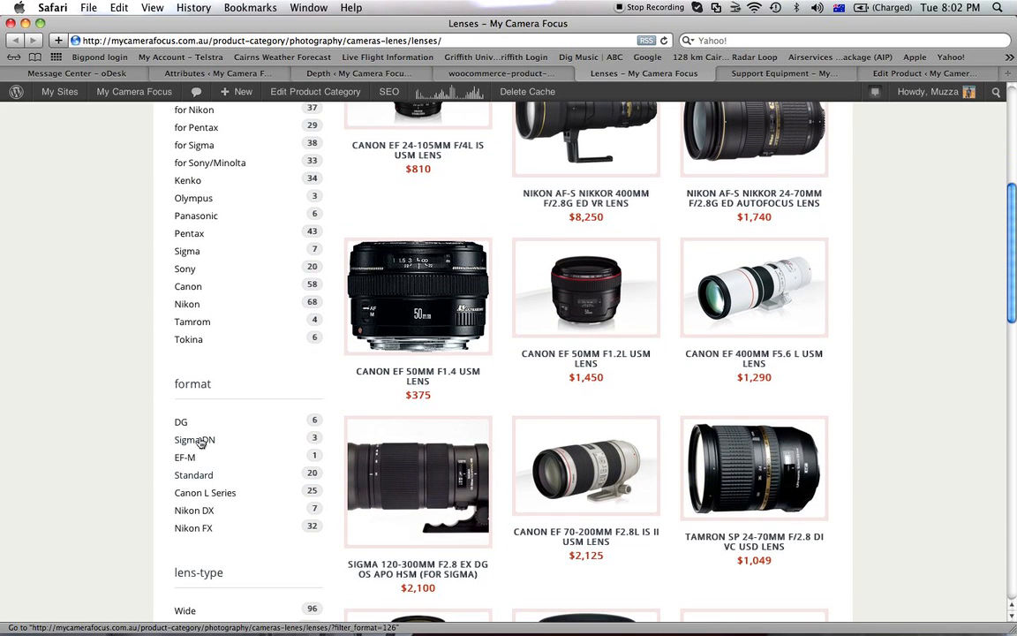
scroll(284, 463, "up", 8)
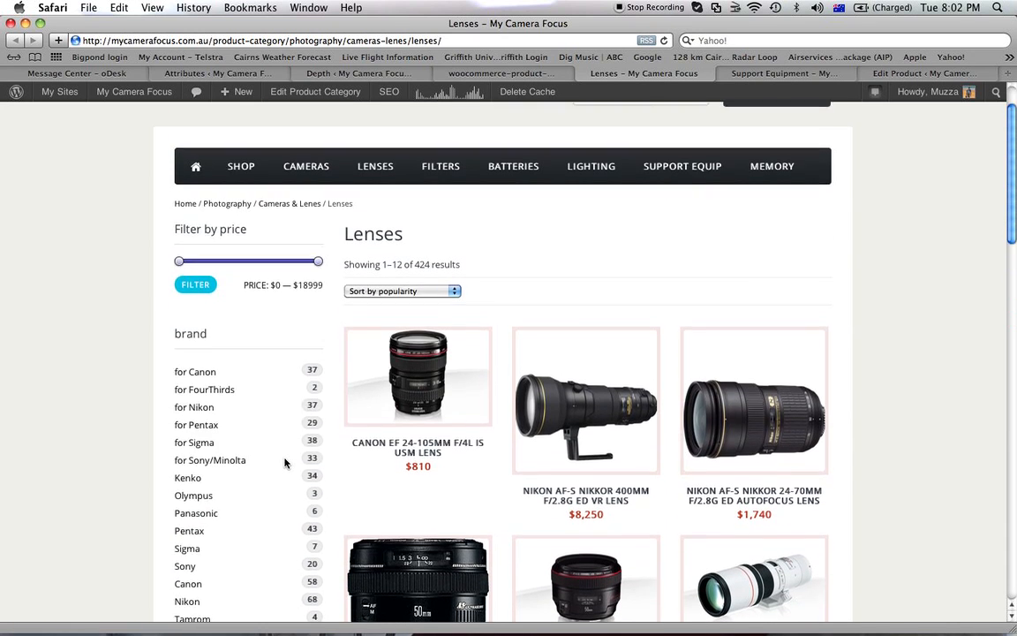
Examine which attribute filters the shop's Support Equipment category page offers beside its products.
left_click(763, 75)
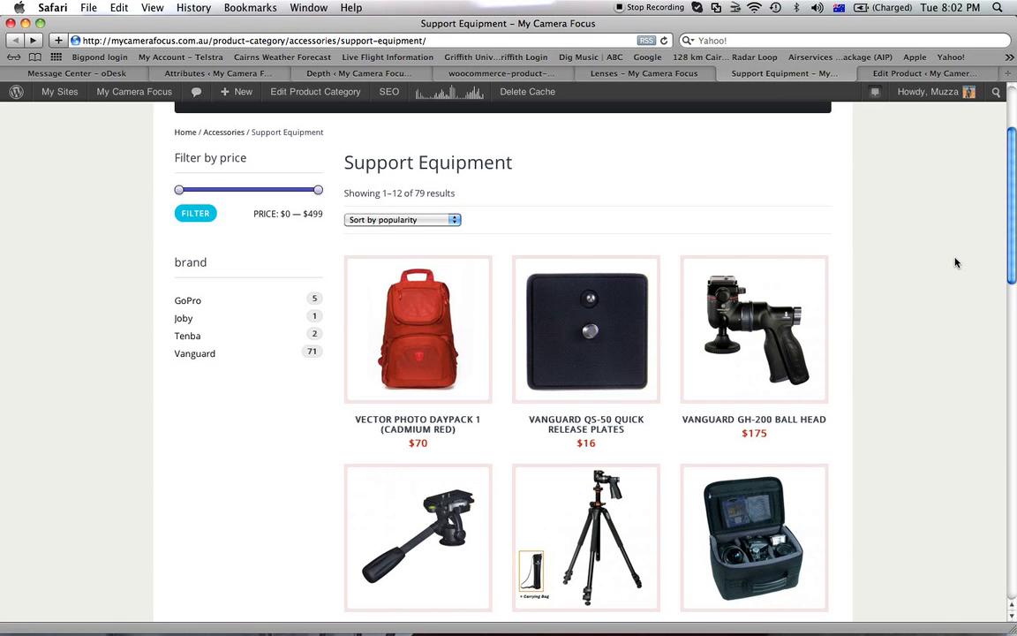
scroll(958, 256, "up", 3)
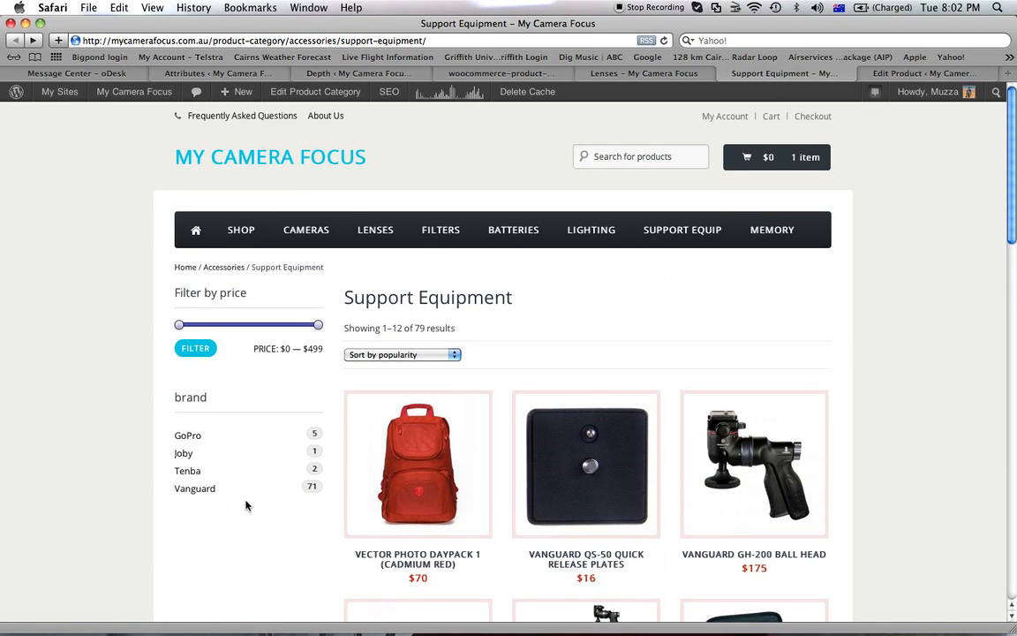
scroll(282, 551, "down", 6)
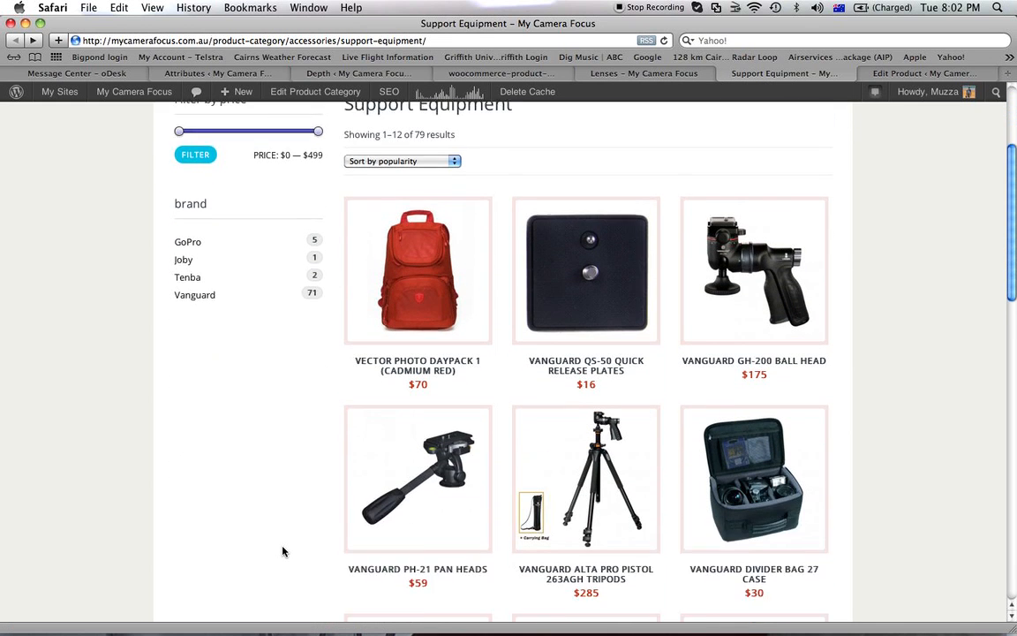
Look over the range of products listed on the shop's Support Equipment category page.
scroll(282, 551, "up", 2)
scroll(283, 551, "down", 3)
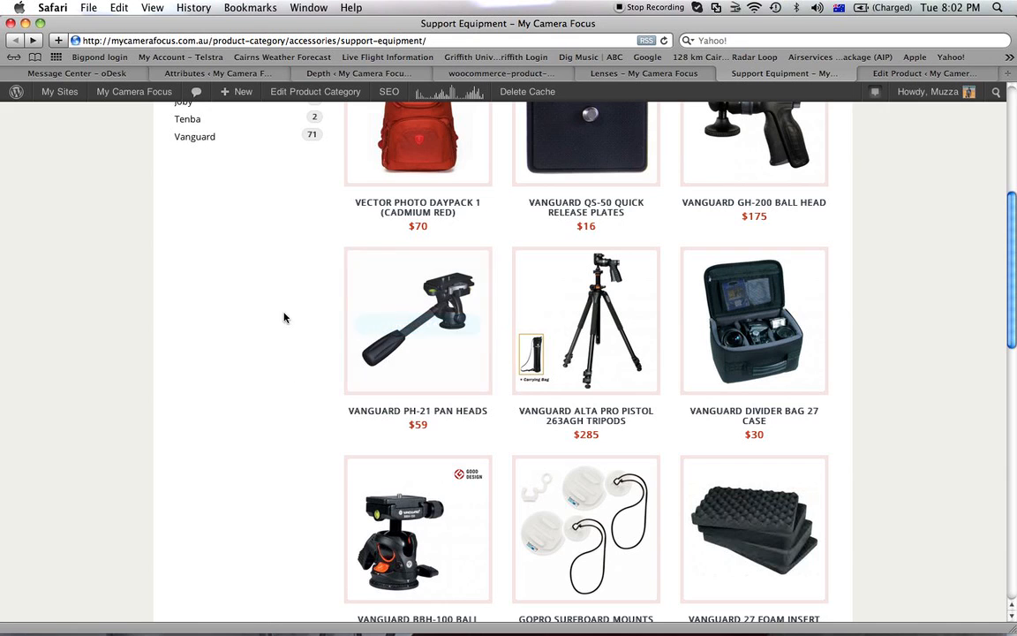
scroll(264, 351, "down", 5)
scroll(265, 350, "up", 13)
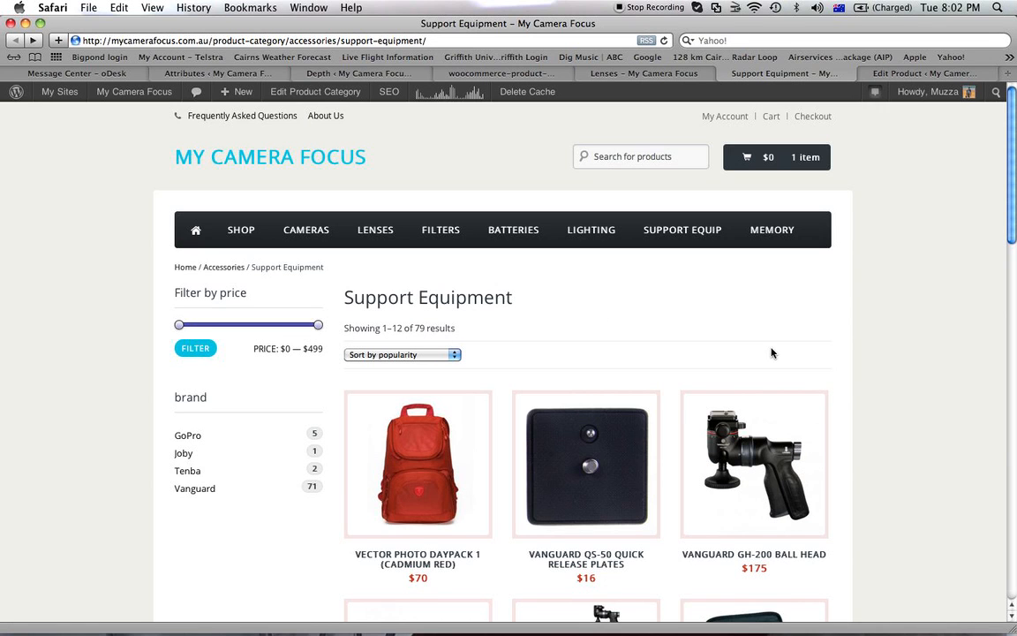
Open the edit page of the Slik Pro 340 QF Tripods product and examine its description, attributes and categories.
left_click(923, 74)
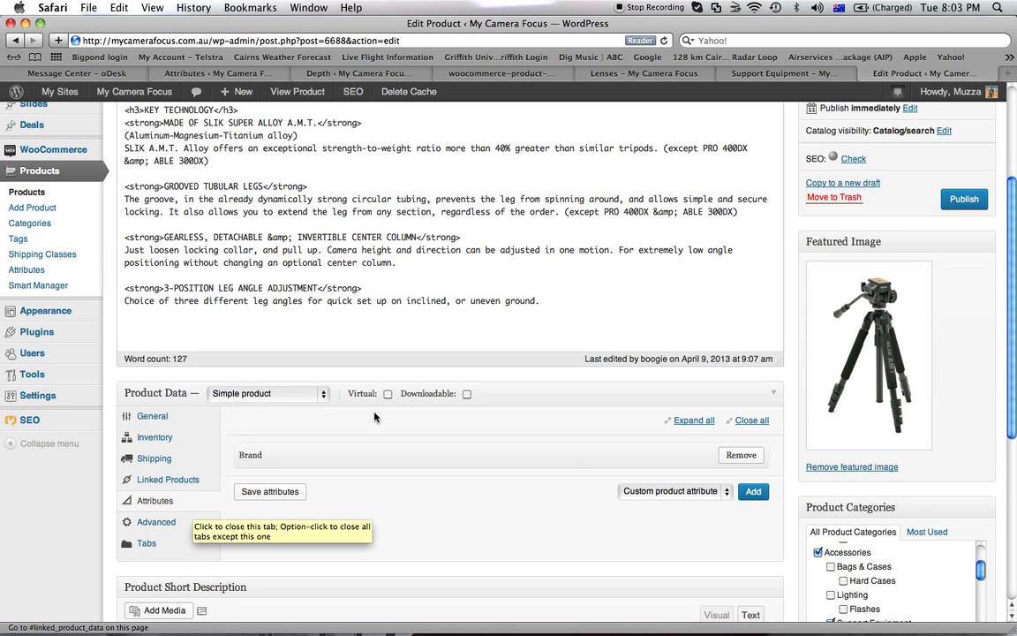
scroll(495, 446, "down", 2)
scroll(493, 445, "up", 5)
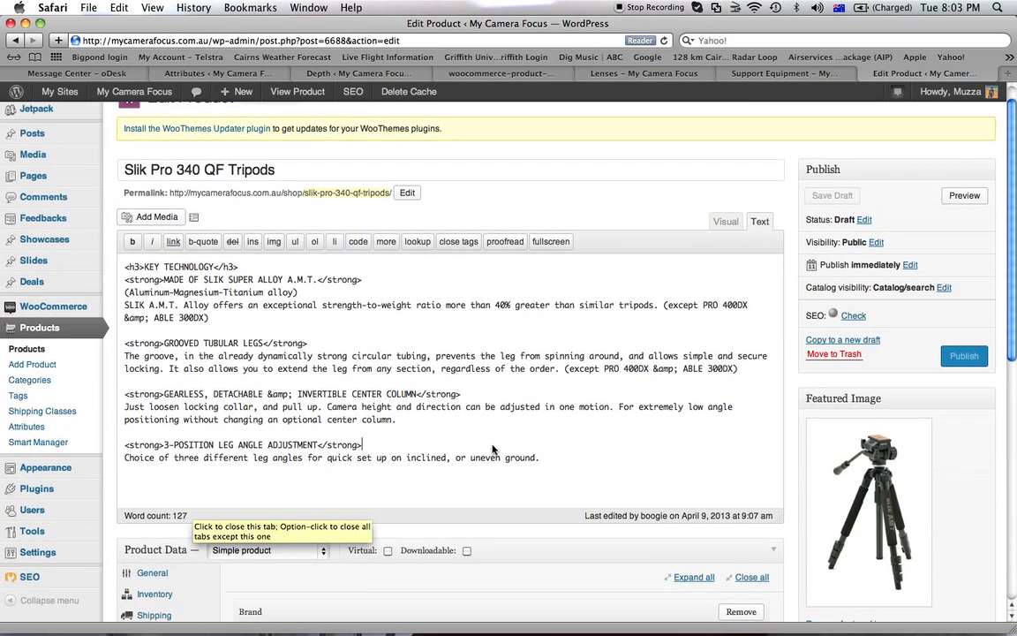
scroll(493, 448, "down", 4)
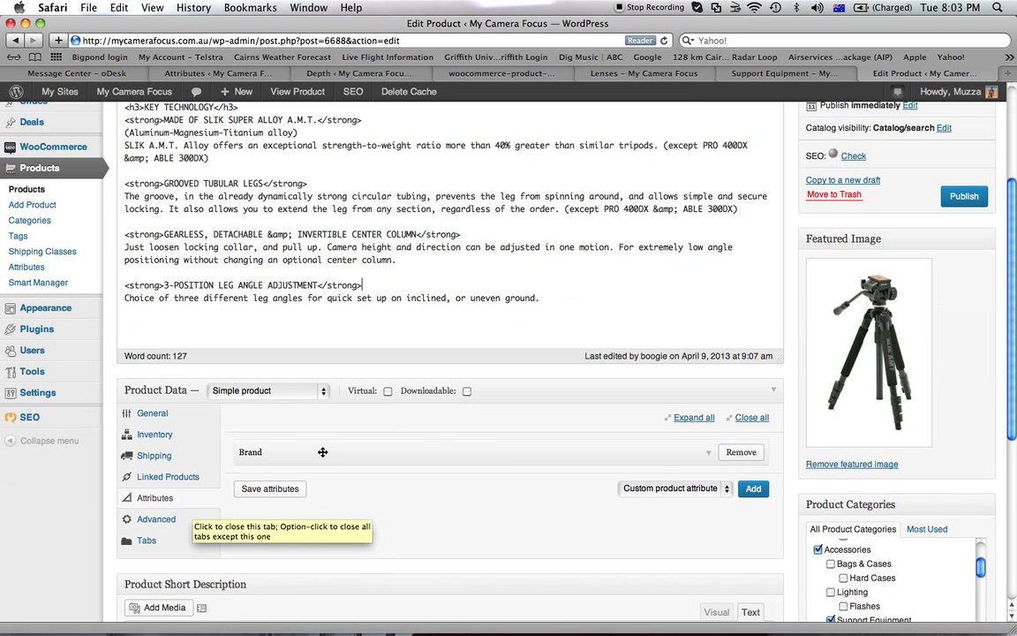
scroll(658, 481, "down", 5)
scroll(845, 394, "up", 5)
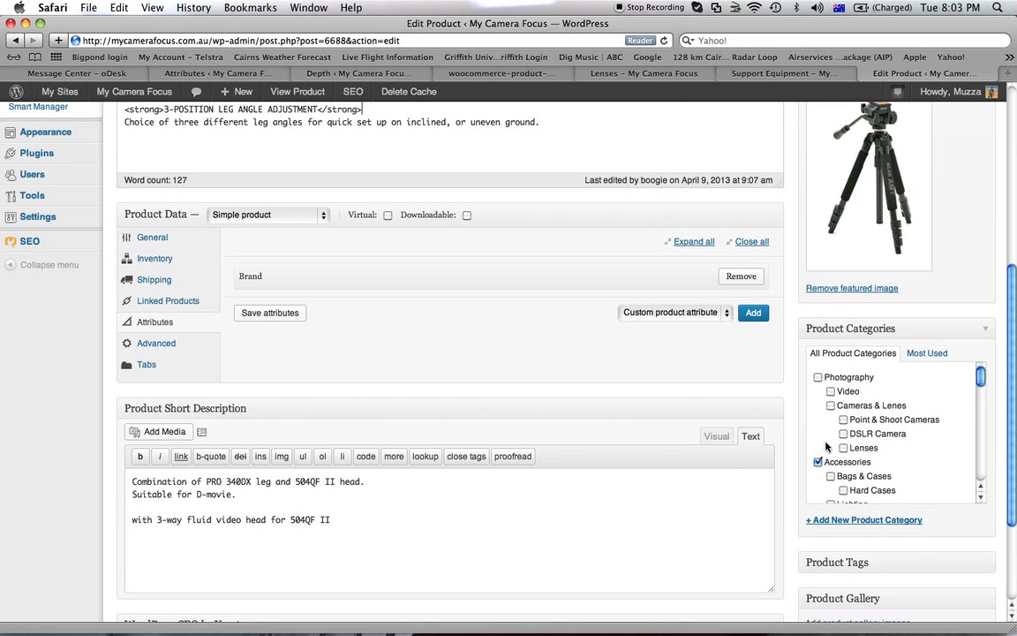
Remove the parent Accessories category from the Slik Pro 340 QF Tripods product's category assignments.
scroll(821, 460, "down", 3)
left_click(830, 446)
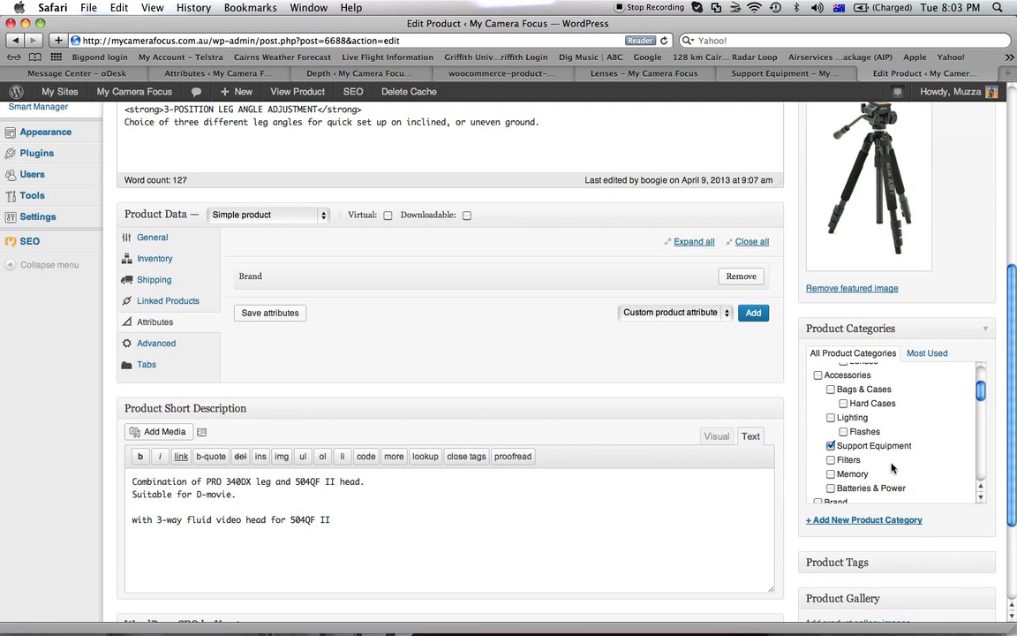
scroll(870, 492, "up", 5)
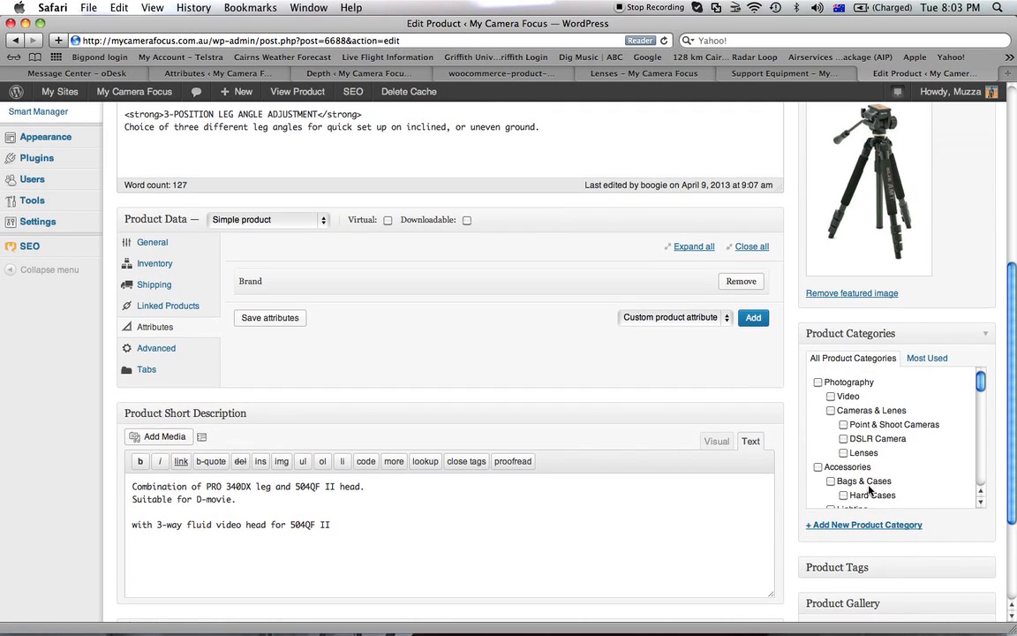
scroll(762, 535, "up", 8)
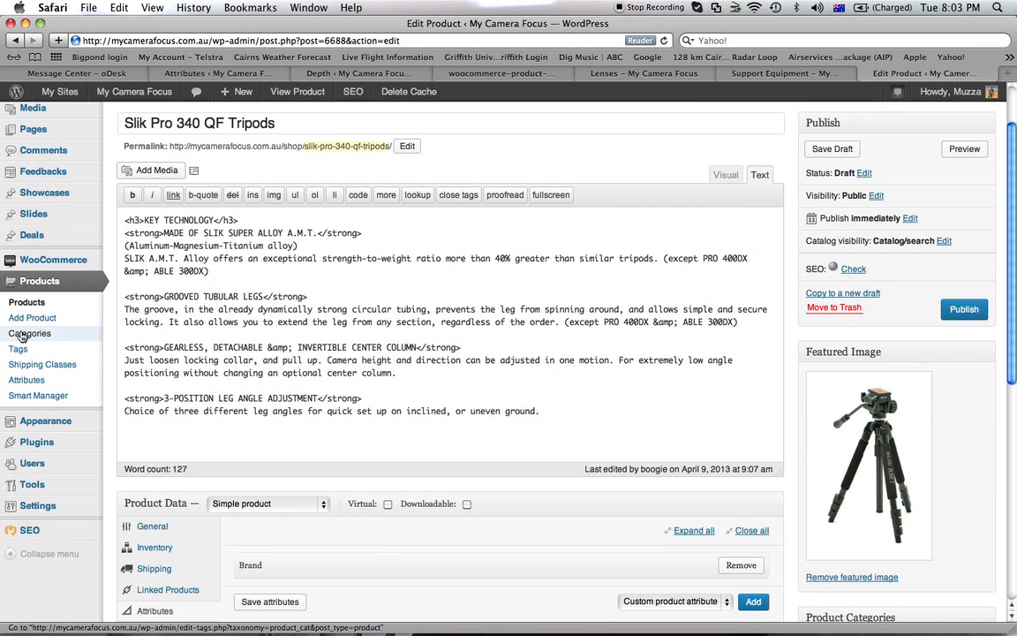
Add a new product category named Tripod with Support Equipment as its parent.
scroll(705, 408, "down", 3)
scroll(704, 408, "down", 5)
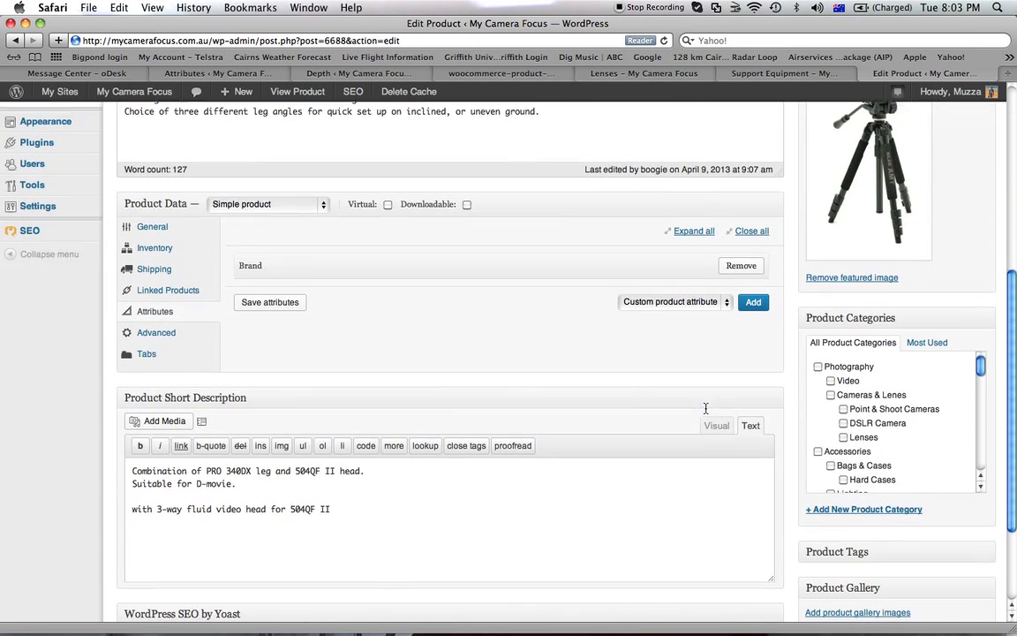
scroll(898, 446, "up", 1)
scroll(899, 444, "down", 3)
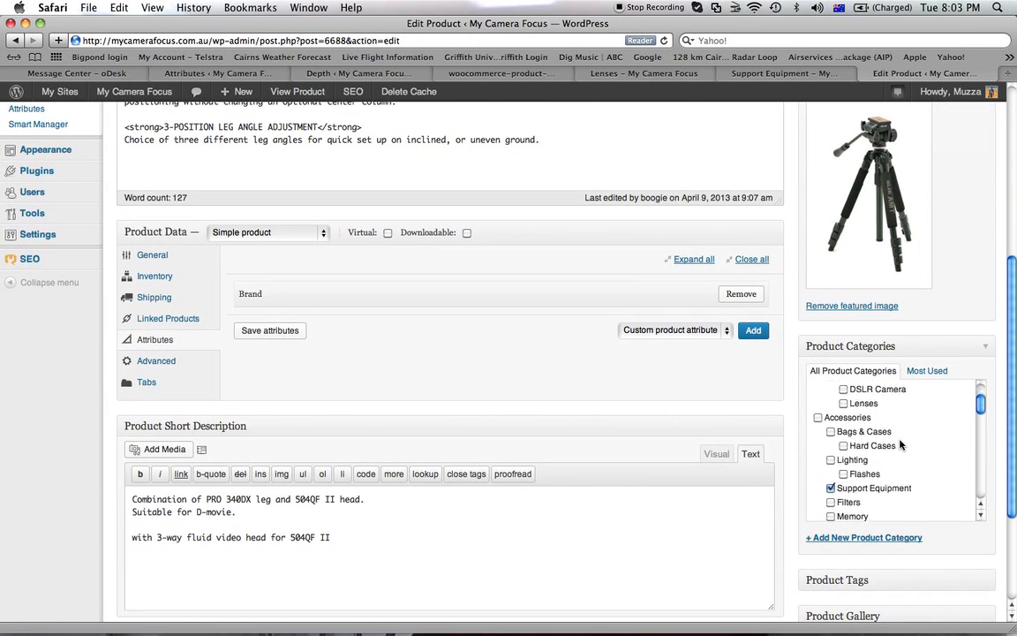
left_click(870, 539)
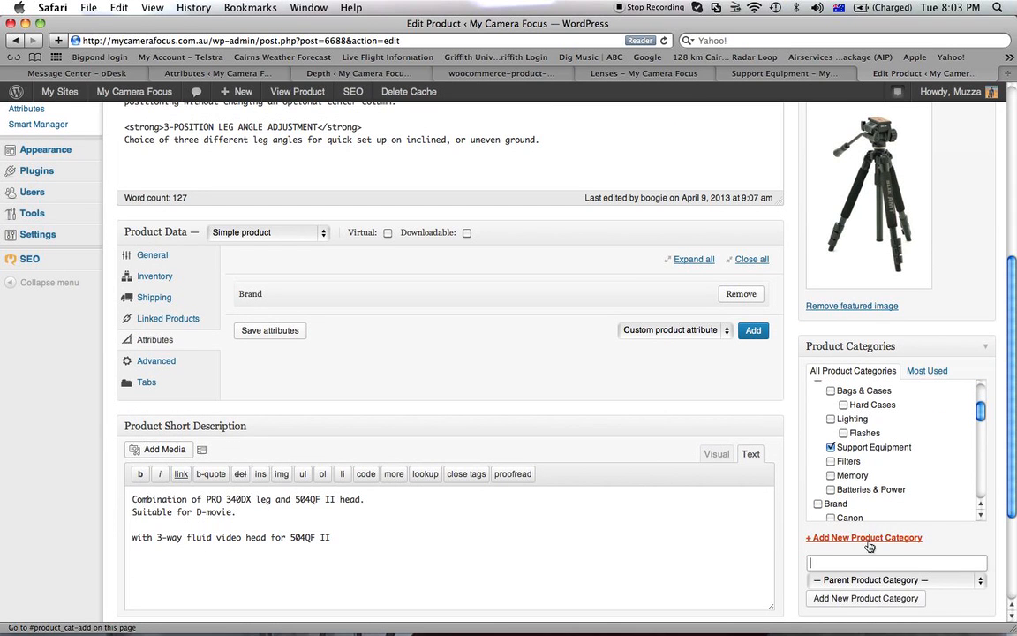
left_click(874, 579)
mouse_move(869, 633)
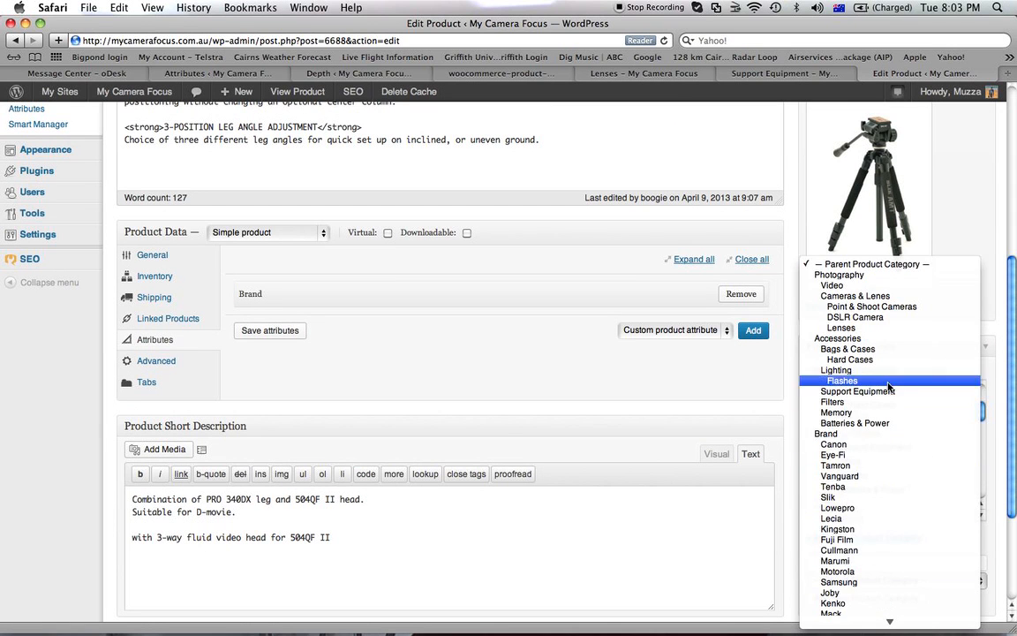
left_click(890, 391)
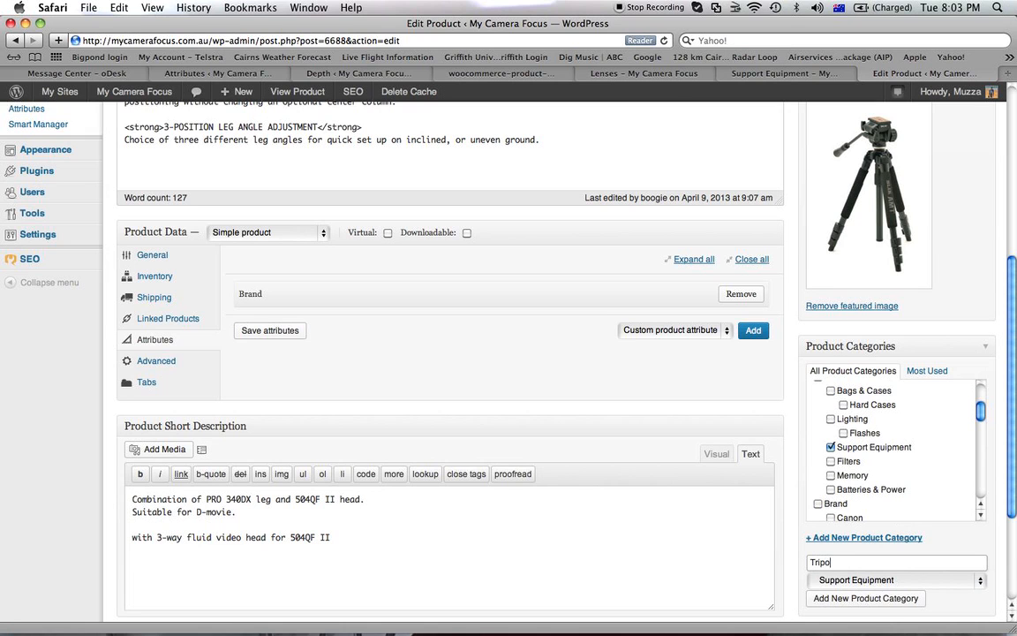
left_click(911, 598)
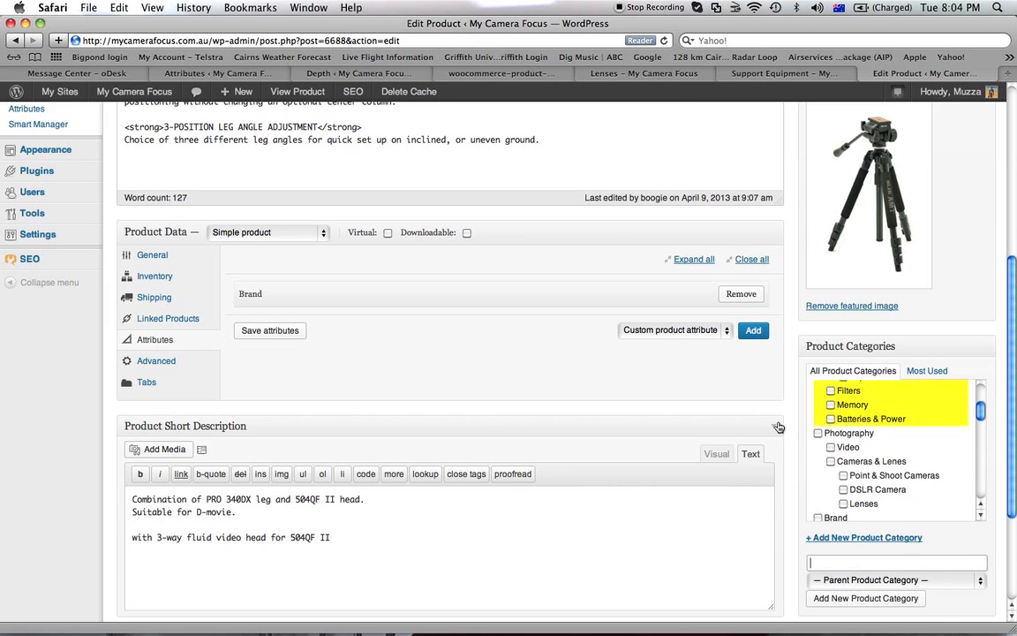
Review the product's assigned accessory and brand categories and save the product draft.
scroll(780, 427, "down", 1)
scroll(861, 406, "up", 3)
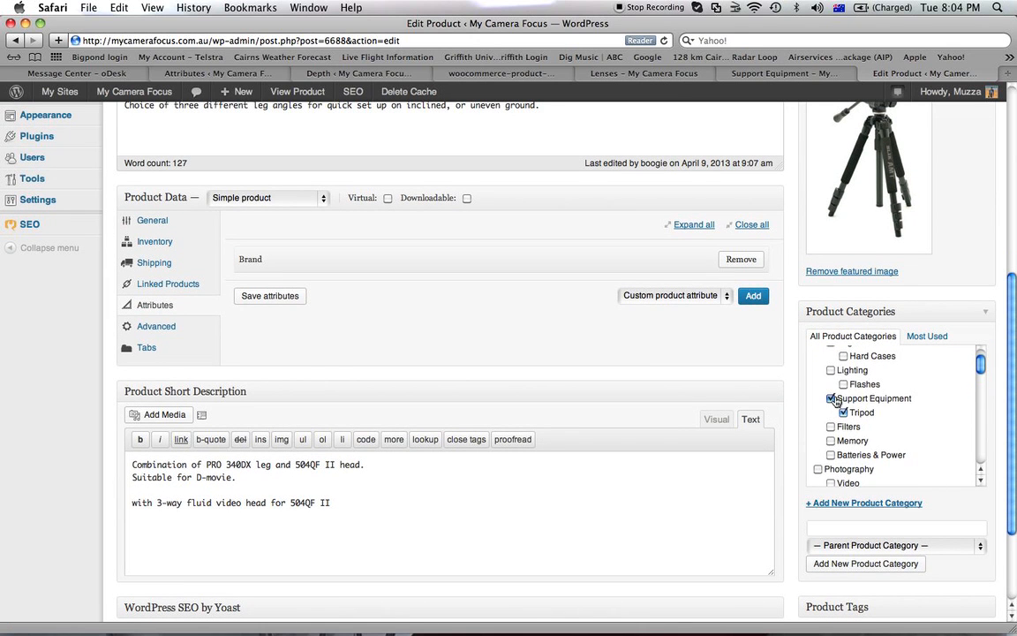
scroll(841, 415, "down", 5)
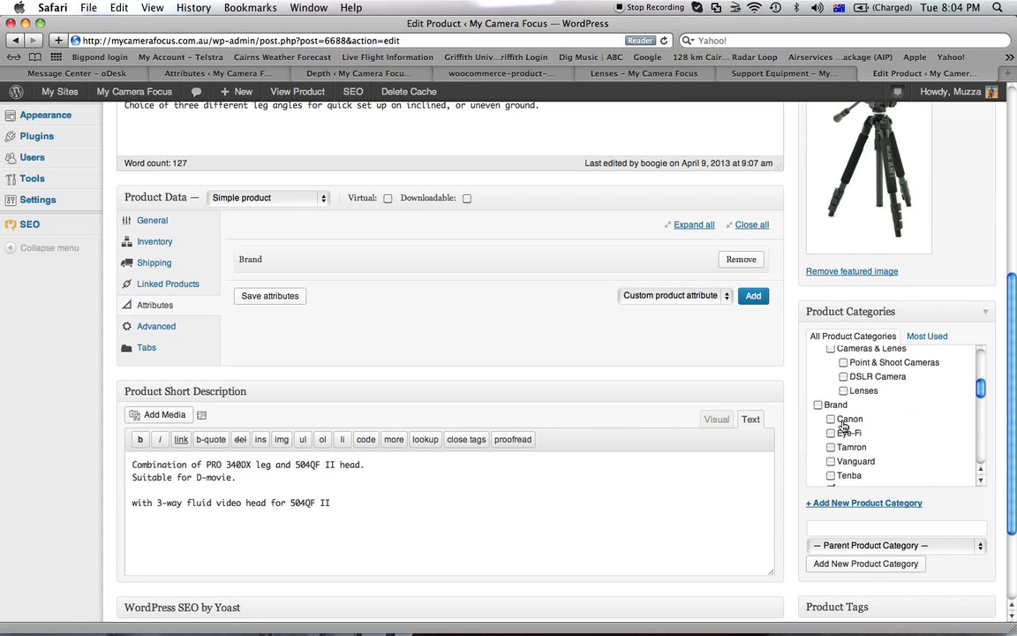
scroll(843, 426, "down", 1)
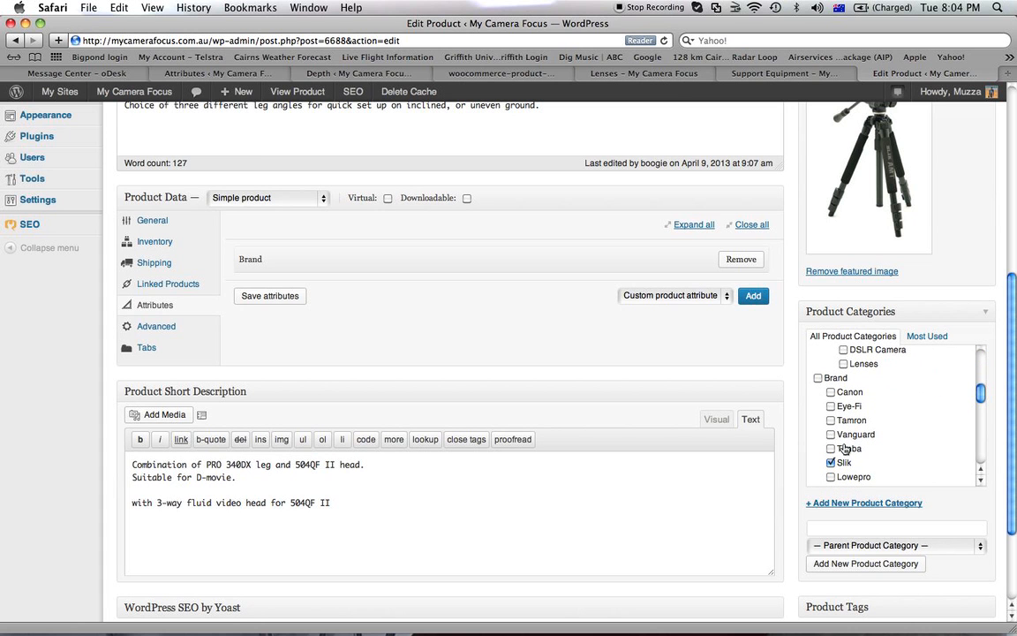
scroll(772, 398, "up", 10)
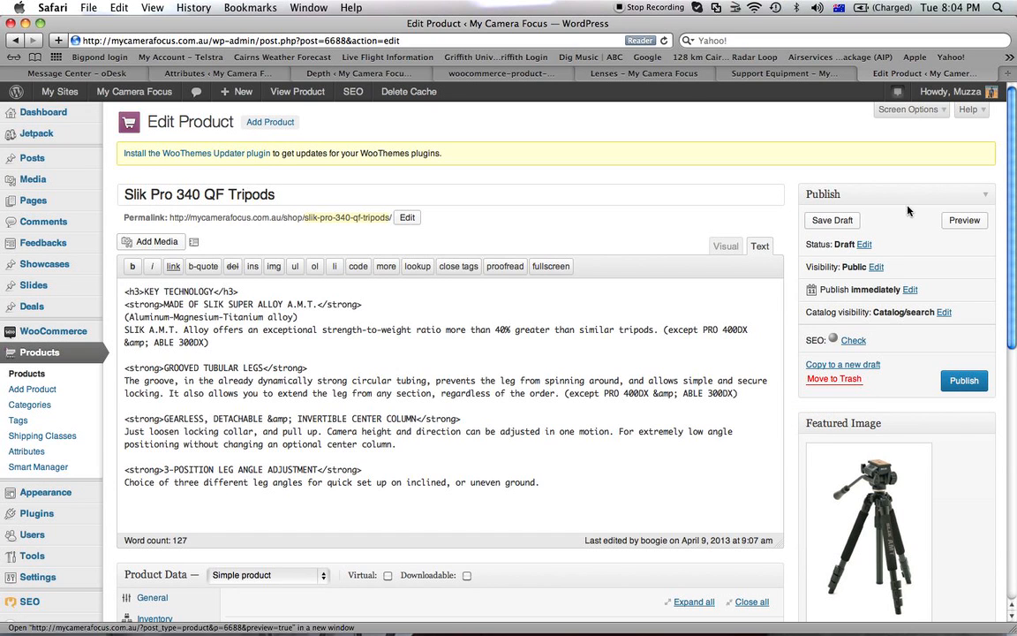
left_click(837, 221)
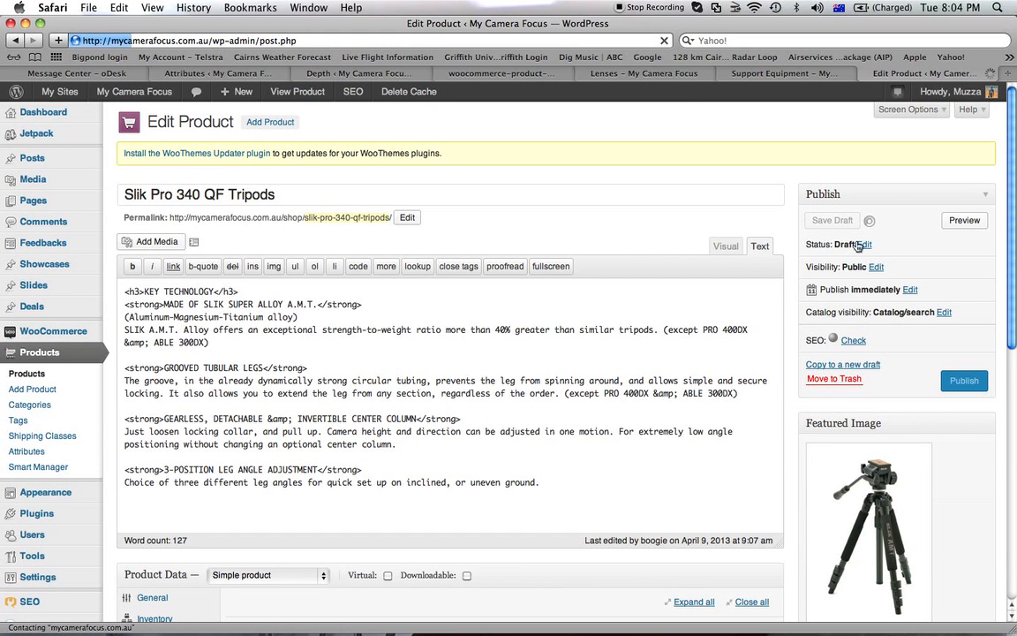